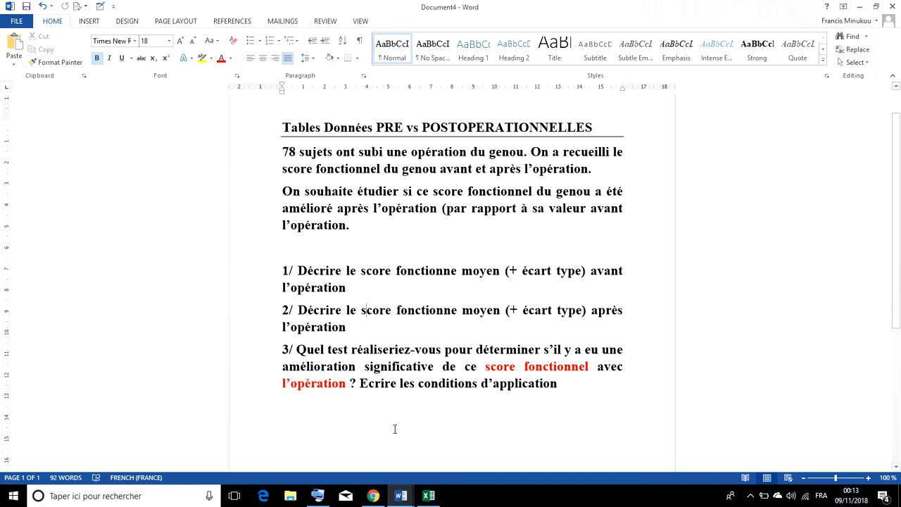
Step: Switch to Document1 and start a third numbered item after the mean score after the operation, beginning with "L"
{"action": "mouse_move", "coordinate": [402, 493]}
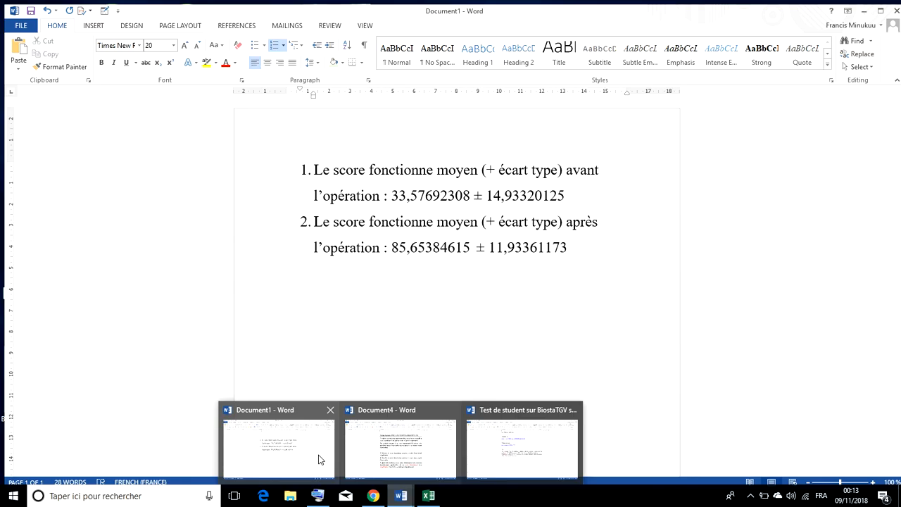
{"action": "left_click", "coordinate": [318, 459]}
{"action": "left_click", "coordinate": [574, 257]}
{"action": "key", "text": "Return"}
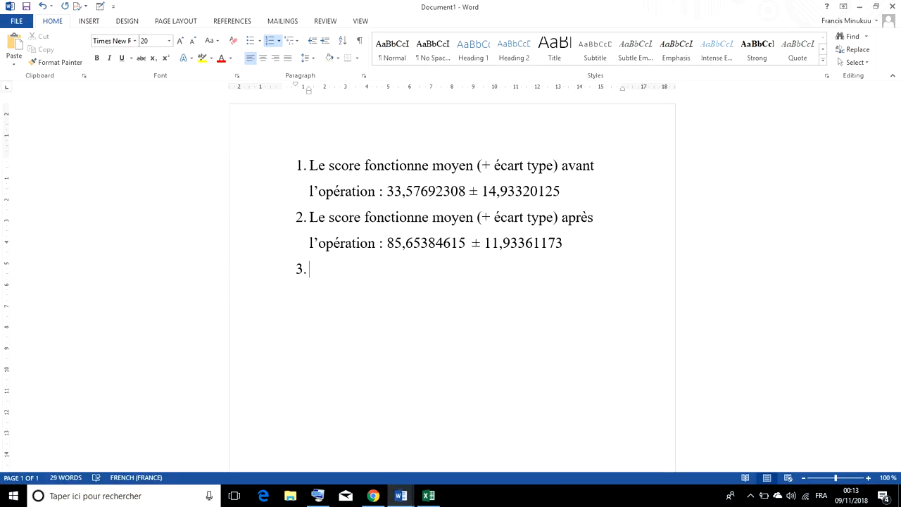
{"action": "type", "text": "Lq"}
{"action": "key", "text": "BackSpace"}
{"action": "key", "text": "BackSpace"}
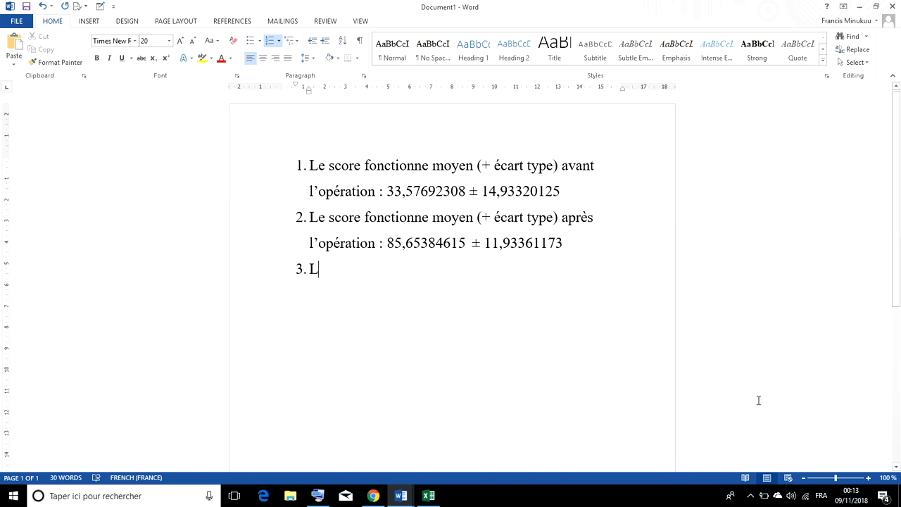
Step: Set the keyboard layout to English (United States) and complete item 3 as "La condition c'est que les deux groupes doivent etre"
{"action": "left_click", "coordinate": [821, 496]}
{"action": "left_click", "coordinate": [794, 403]}
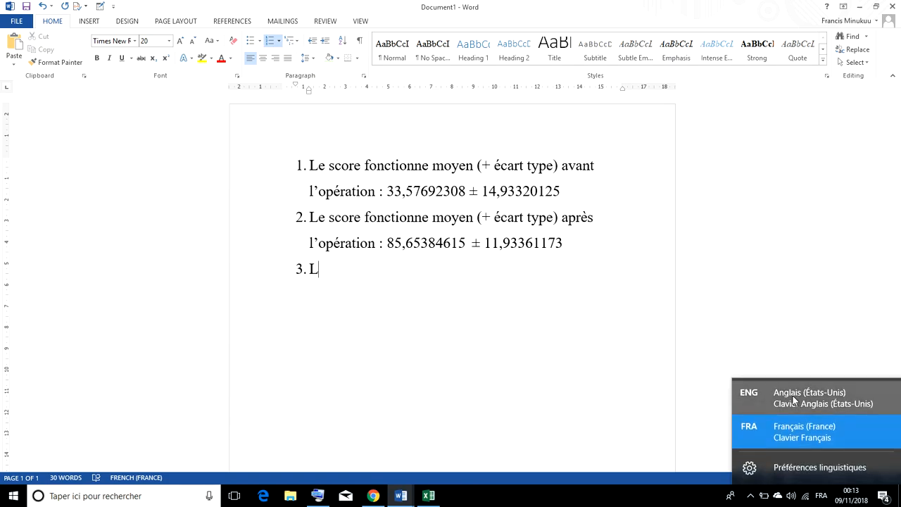
{"action": "type", "text": "q"}
{"action": "key", "text": "BackSpace"}
{"action": "type", "text": "a con"}
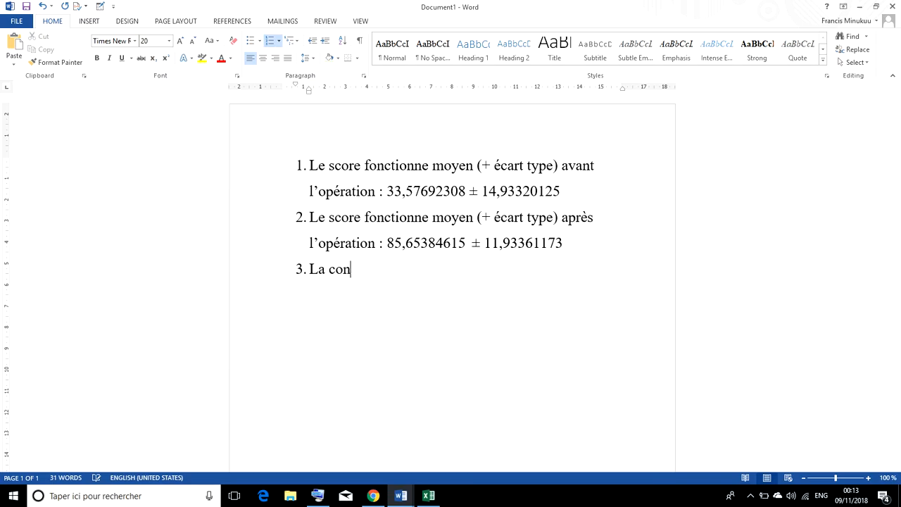
{"action": "type", "text": "dition "}
{"action": "type", "text": "c'es"}
{"action": "type", "text": "t que"}
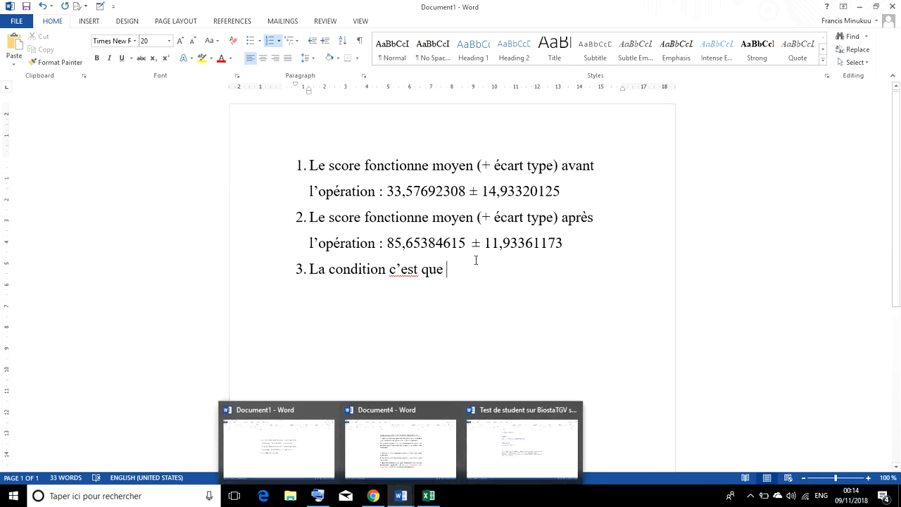
{"action": "type", "text": "les deux g"}
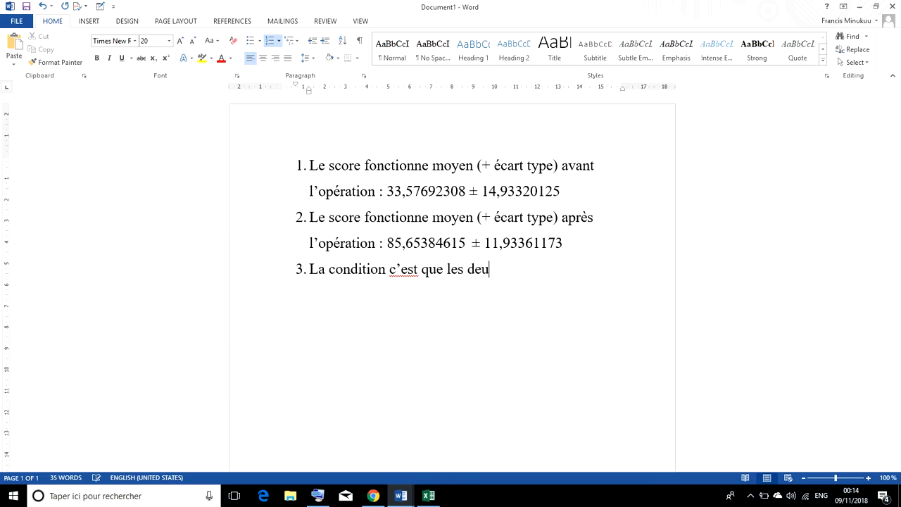
{"action": "type", "text": "roupes d"}
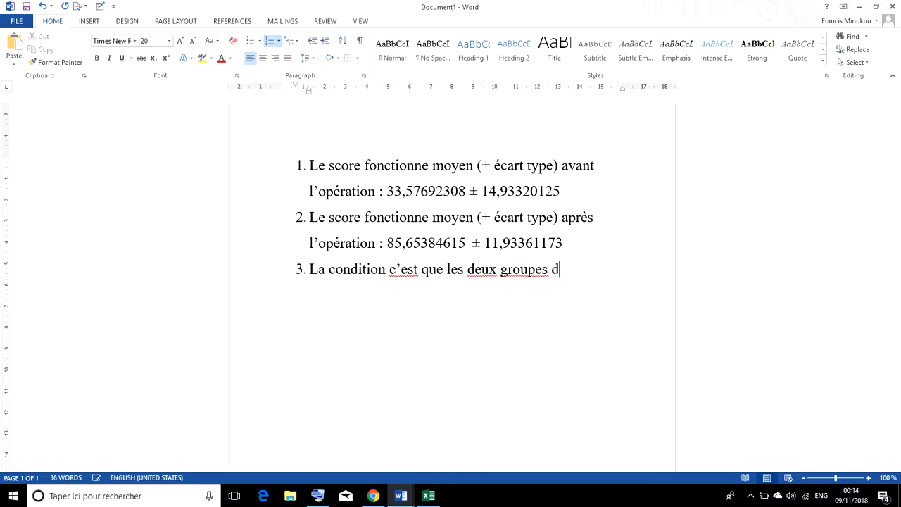
{"action": "type", "text": "oivent etre"}
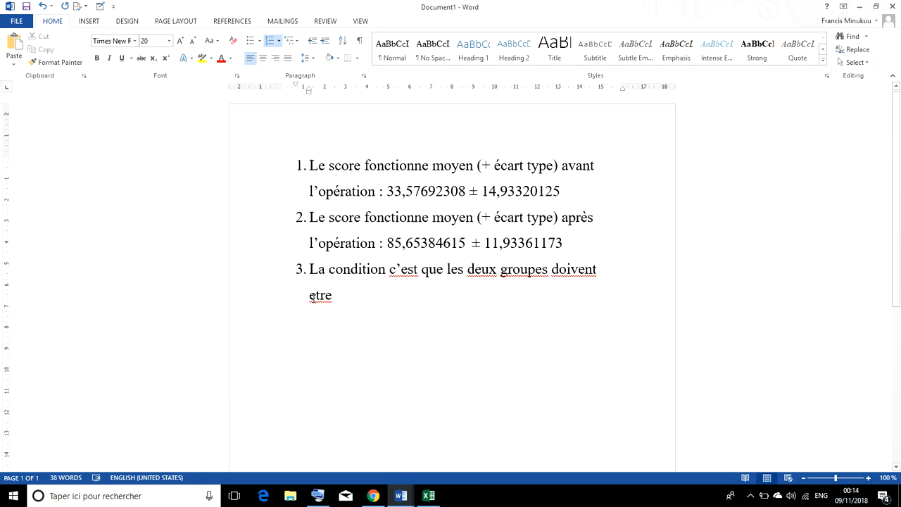
Step: Set the keyboard layout to French (France) and correct "etre" to "être" with the on-screen keyboard
{"action": "right_click", "coordinate": [303, 296]}
{"action": "left_click", "coordinate": [304, 294]}
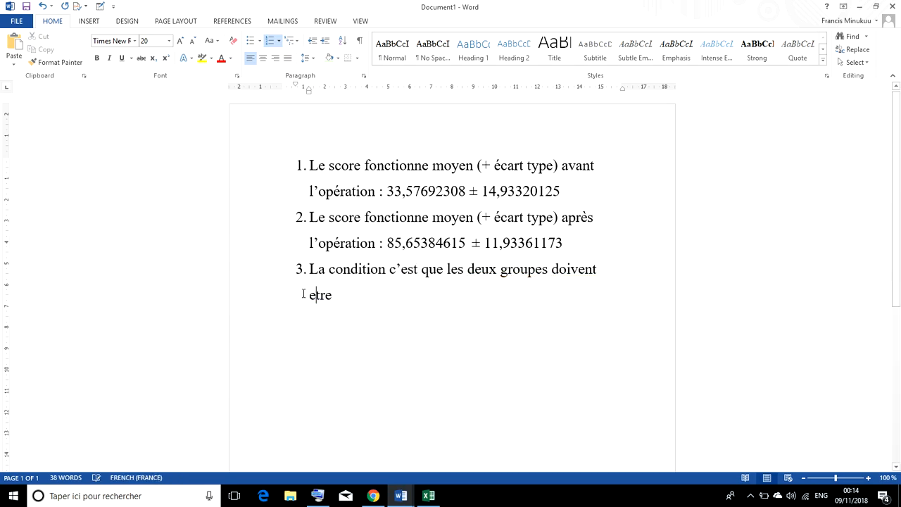
{"action": "left_click", "coordinate": [824, 501]}
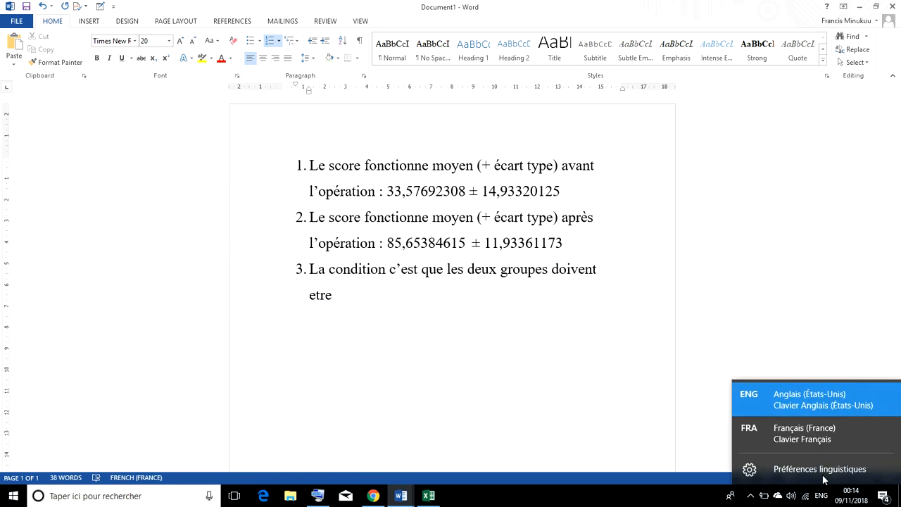
{"action": "left_click", "coordinate": [821, 439]}
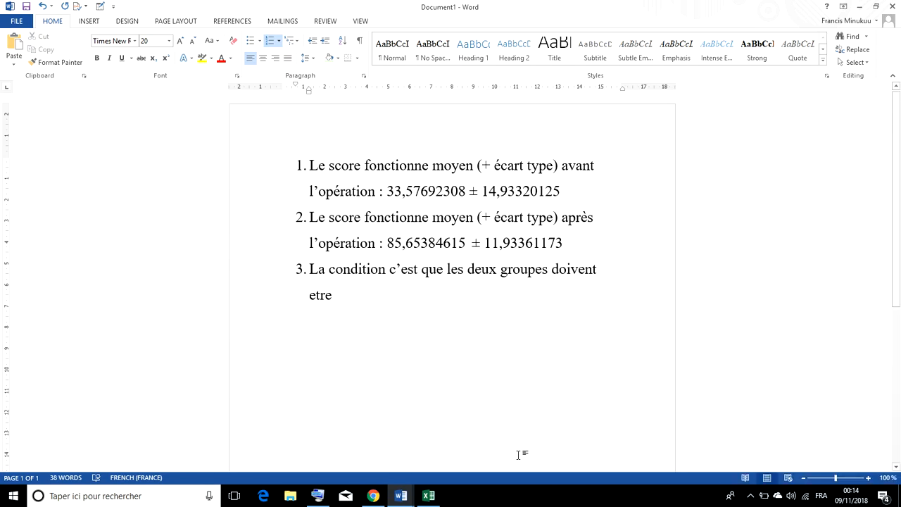
{"action": "left_click", "coordinate": [318, 495]}
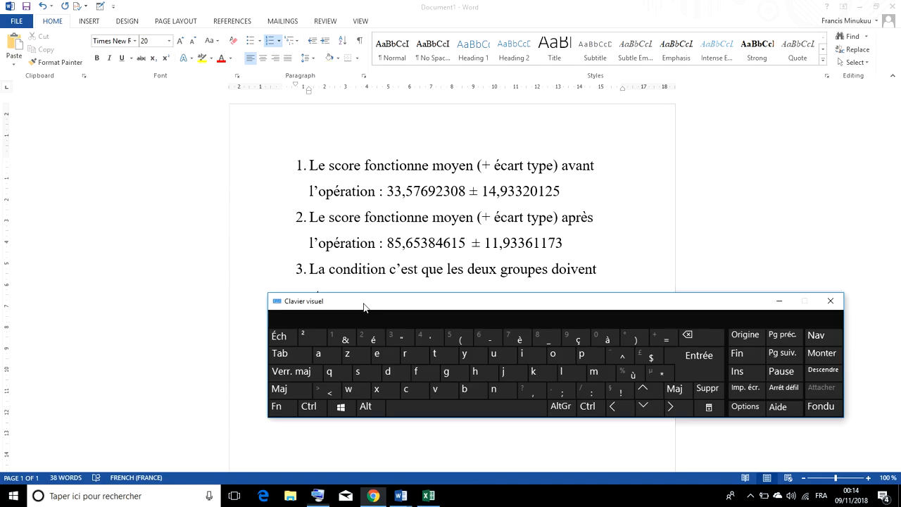
{"action": "left_click_drag", "start_coordinate": [361, 296], "coordinate": [356, 316]}
{"action": "left_click", "coordinate": [316, 296]}
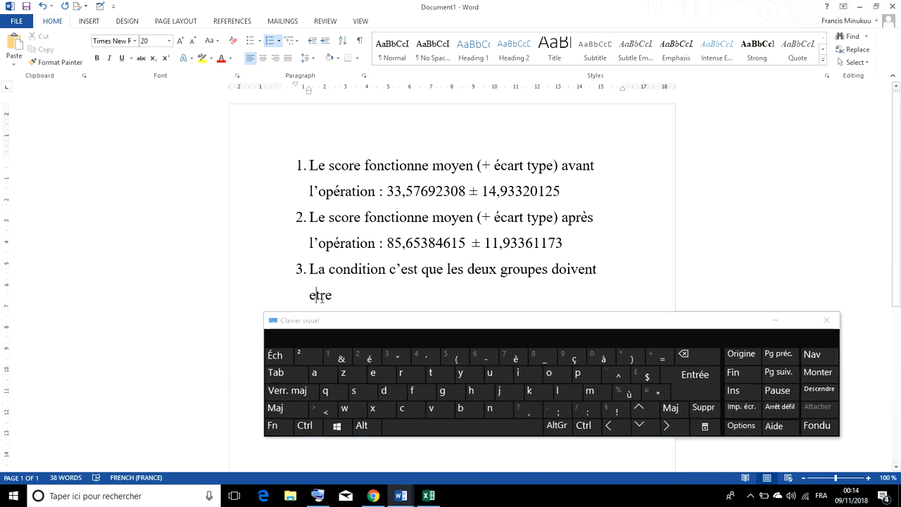
{"action": "left_click", "coordinate": [680, 357]}
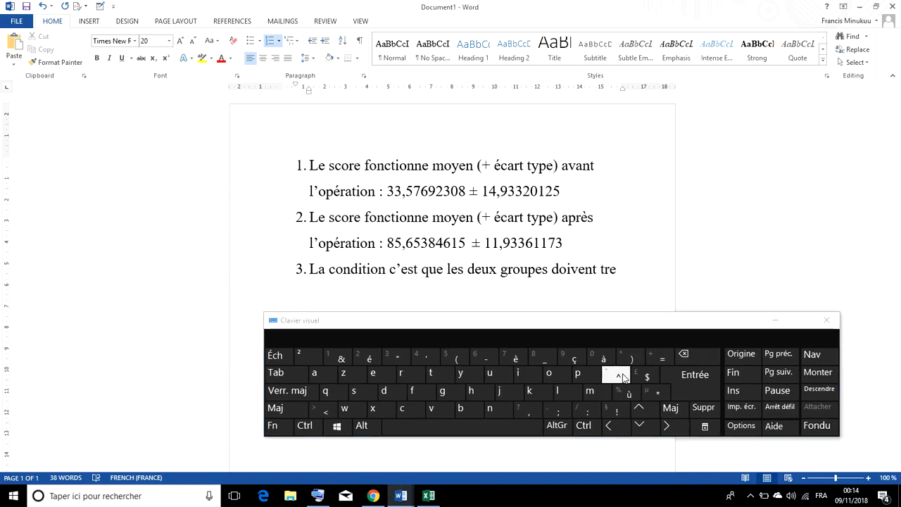
{"action": "left_click", "coordinate": [375, 373]}
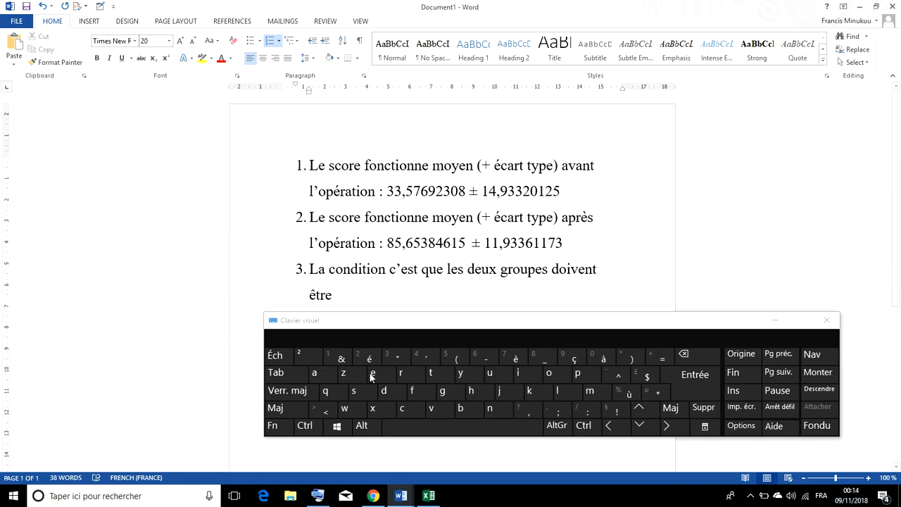
{"action": "left_click", "coordinate": [777, 322]}
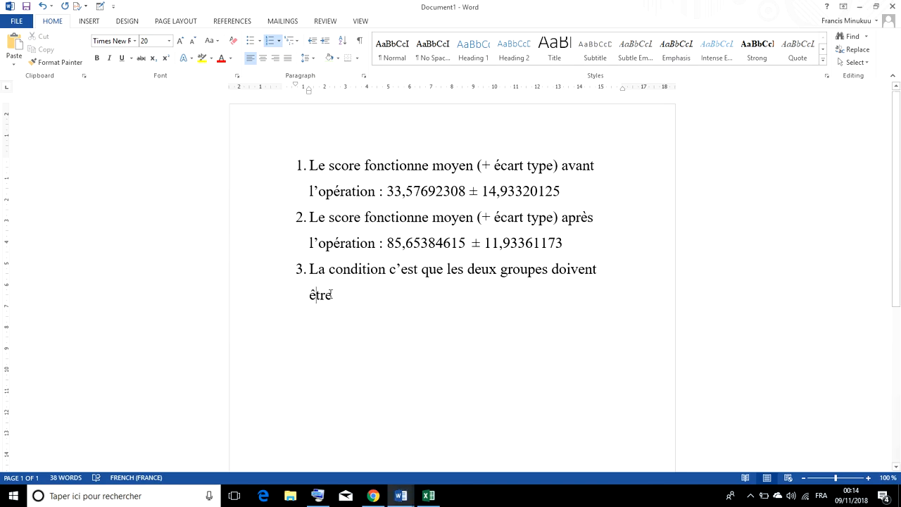
Step: Finish the sentence with "appariés (condition satisfaite)", using the English (United States) keyboard layout for the parenthesis
{"action": "type", "text": "a"}
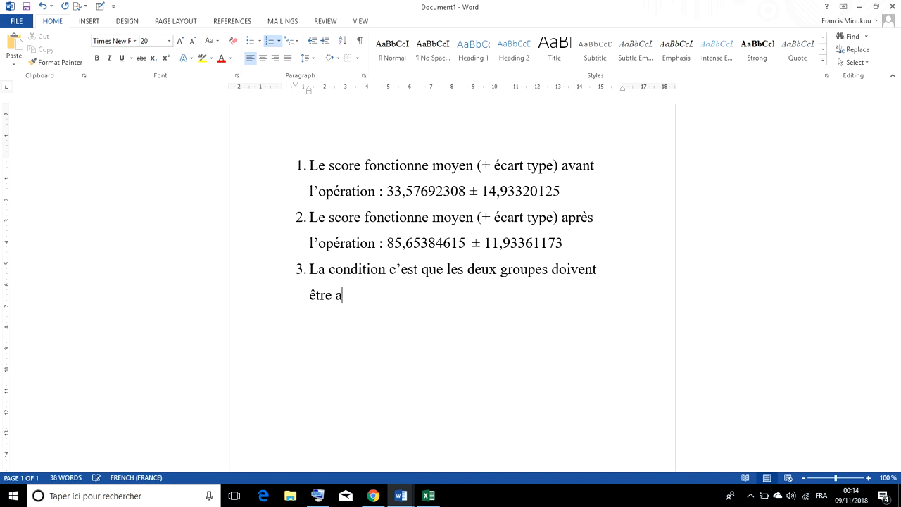
{"action": "type", "text": "ppariés"}
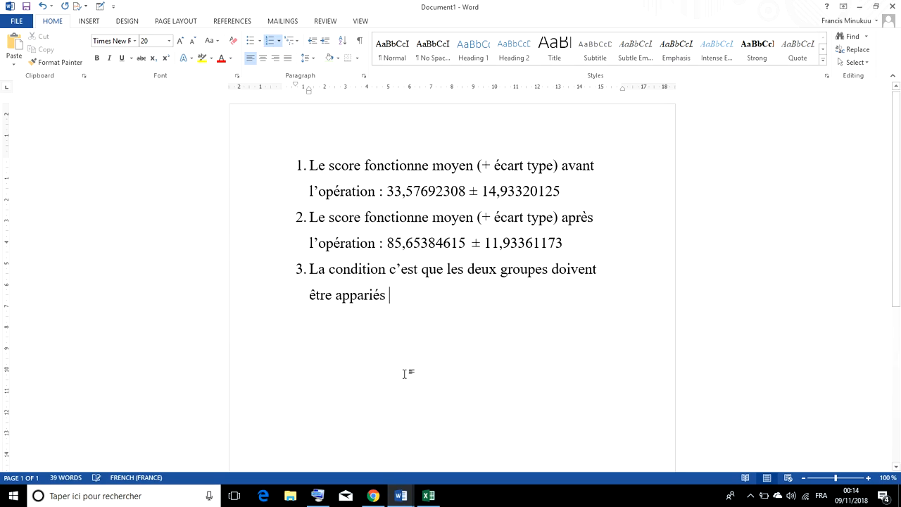
{"action": "left_click", "coordinate": [821, 496]}
{"action": "left_click", "coordinate": [797, 394]}
{"action": "type", "text": "(con"}
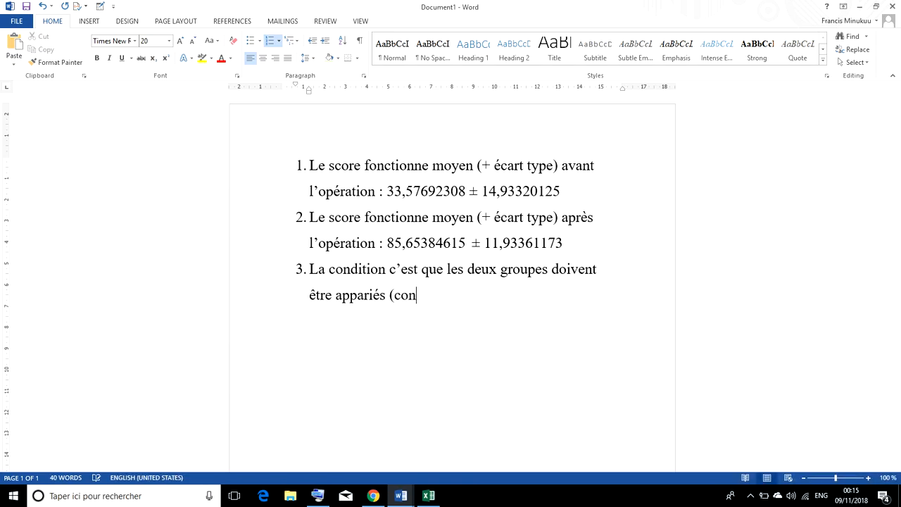
{"action": "type", "text": "dition satisfai"}
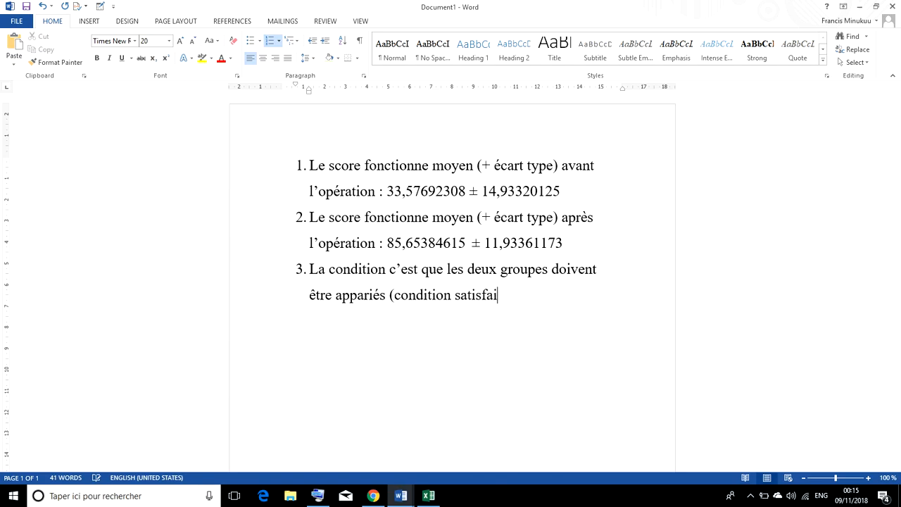
{"action": "type", "text": "te)"}
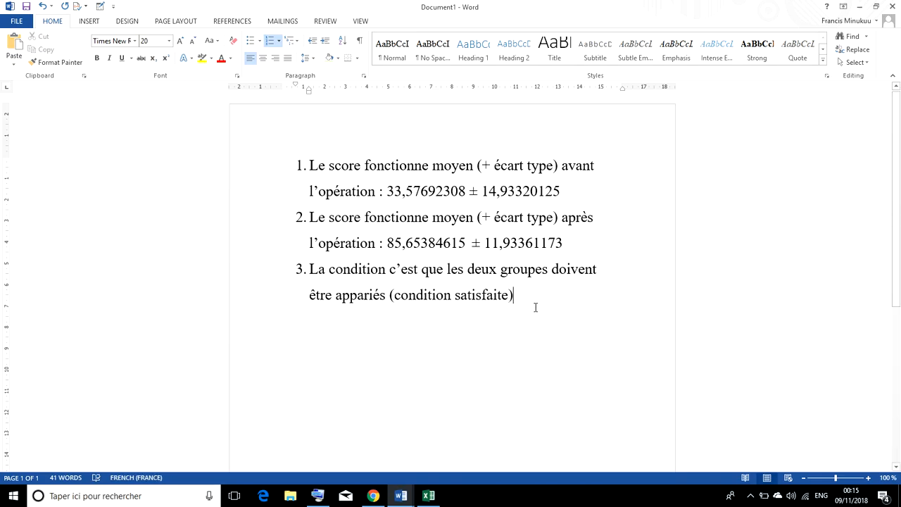
Step: Move the condition sentence into its own unnumbered paragraph below an empty item 3
{"action": "left_click", "coordinate": [309, 269]}
{"action": "key", "text": "Return"}
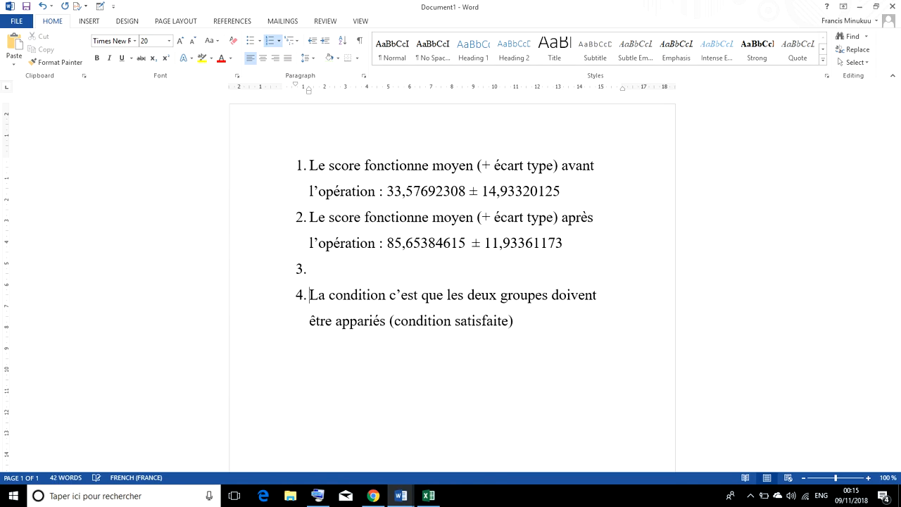
{"action": "key", "text": "BackSpace"}
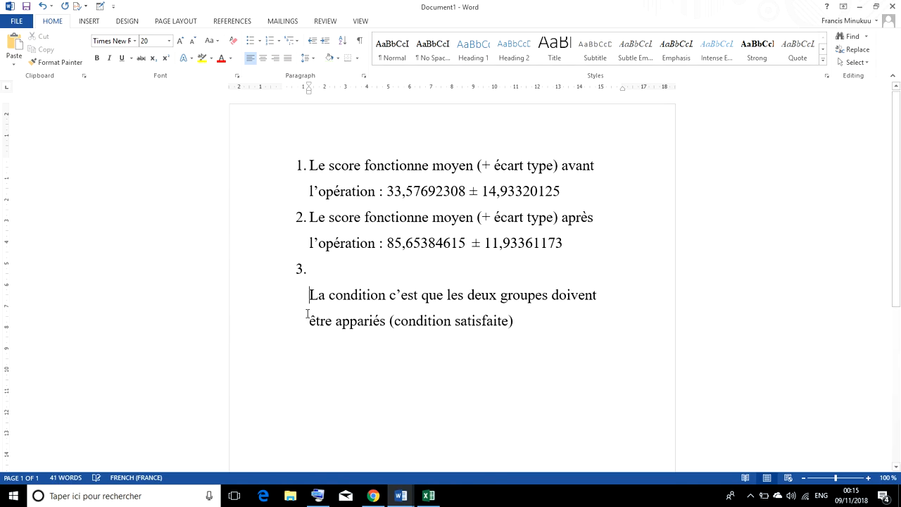
Step: Fill the empty item 3 with "Test de student pour deux deux échantillons appariés", using the French keyboard layout for the accented words
{"action": "left_click", "coordinate": [314, 274]}
{"action": "type", "text": "Test"}
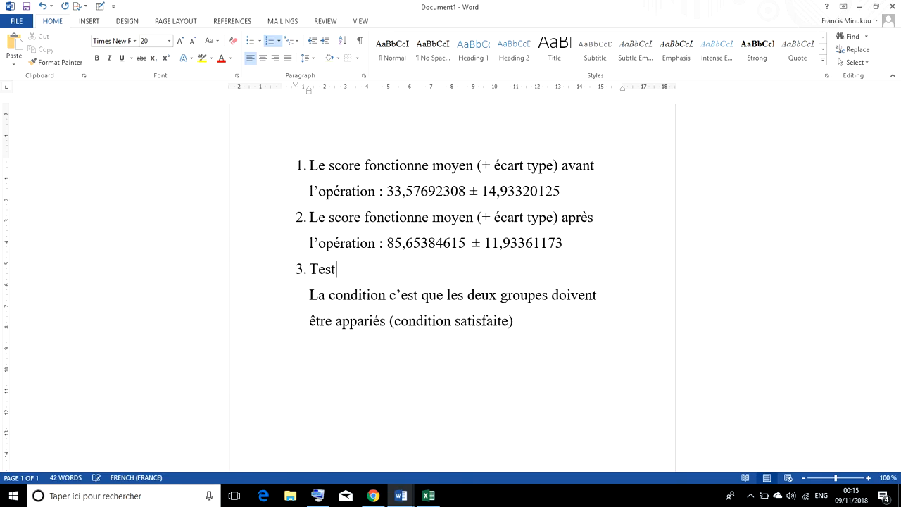
{"action": "type", "text": " de student "}
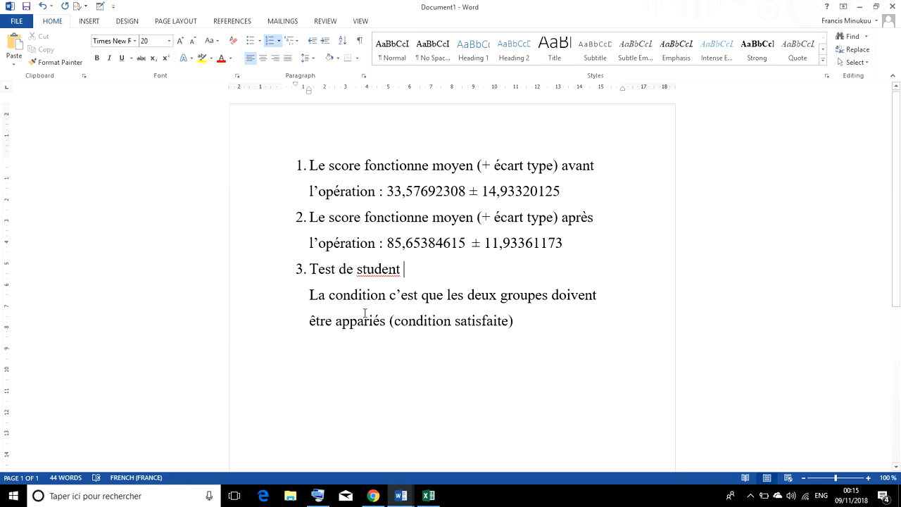
{"action": "type", "text": "pour "}
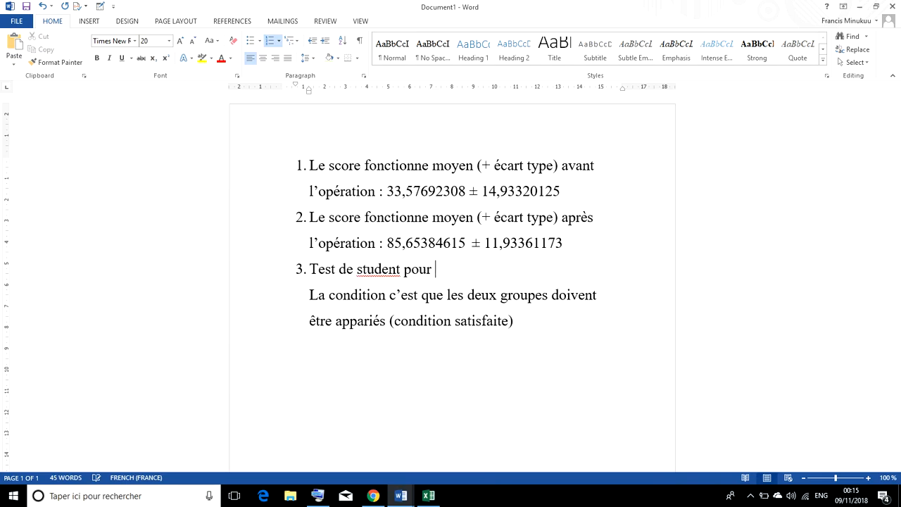
{"action": "type", "text": "deux deux"}
{"action": "type", "text": "2"}
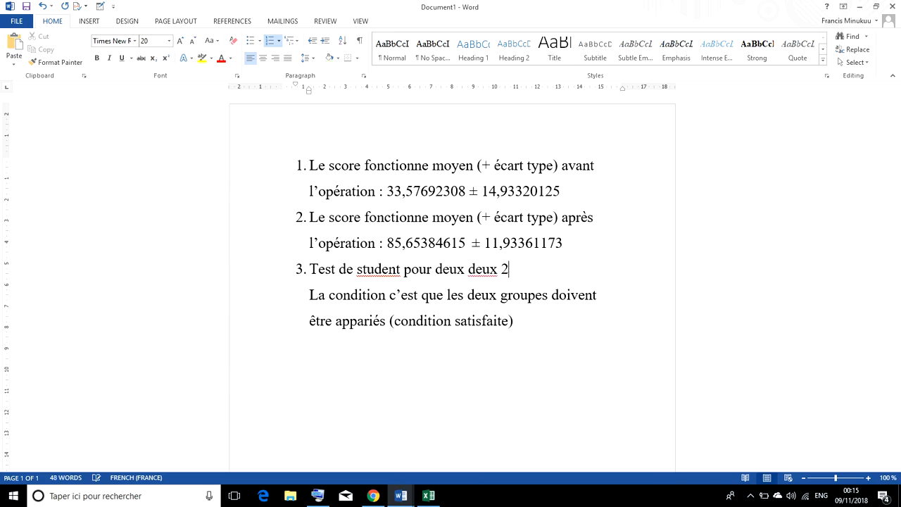
{"action": "key", "text": "BackSpace"}
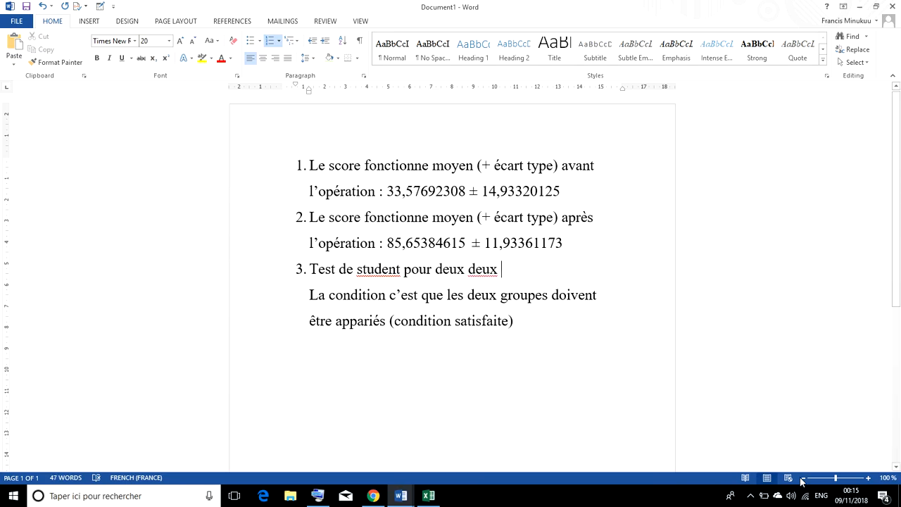
{"action": "left_click", "coordinate": [821, 496]}
{"action": "left_click", "coordinate": [813, 436]}
{"action": "type", "text": "écha"}
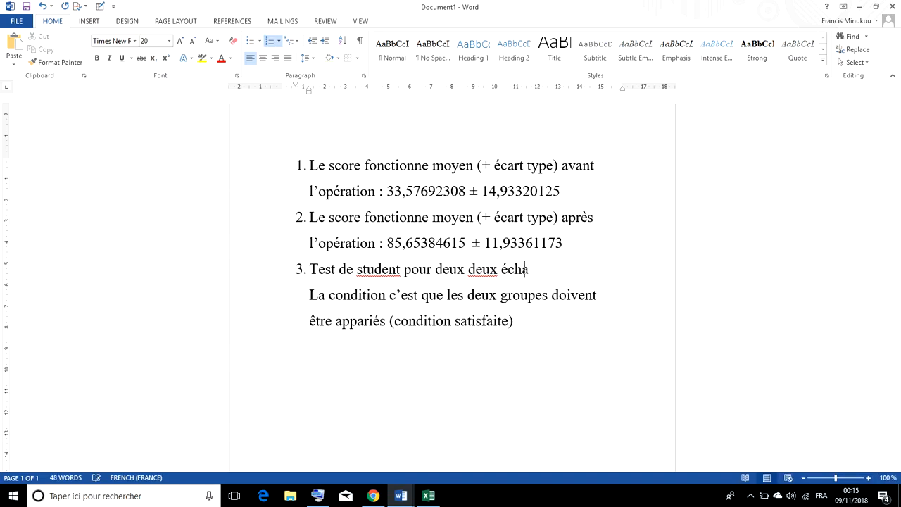
{"action": "type", "text": "ntillons appari"}
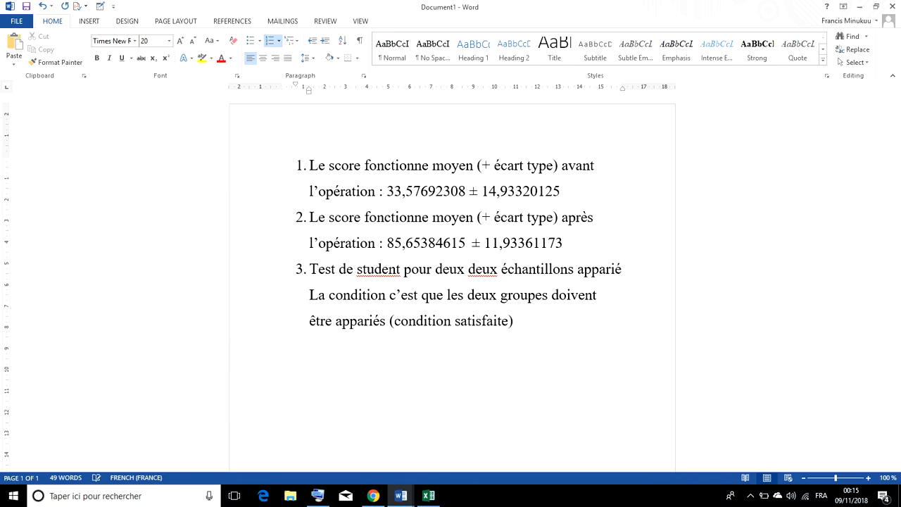
{"action": "type", "text": "és"}
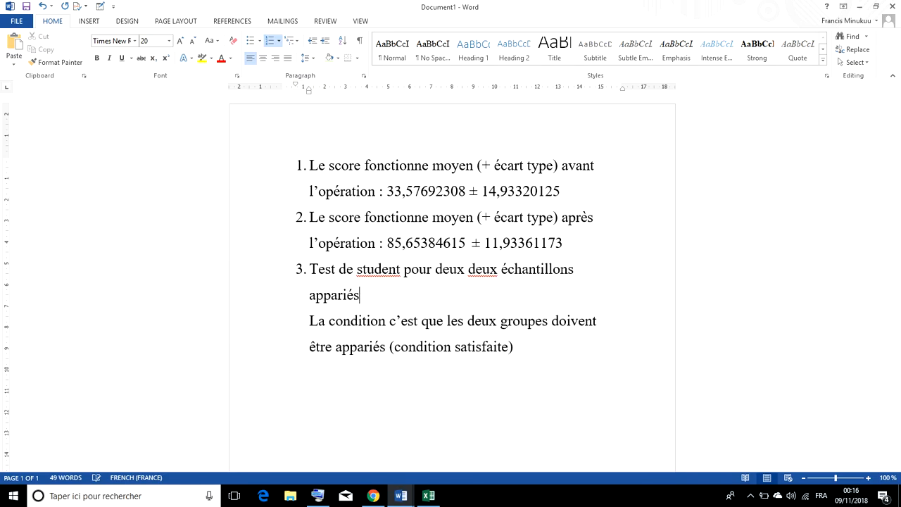
Step: Review the exercise questions in Document4 and the SCORE PRE and SCORE POST data in the EXERCICES workbook in Excel
{"action": "left_click", "coordinate": [310, 322]}
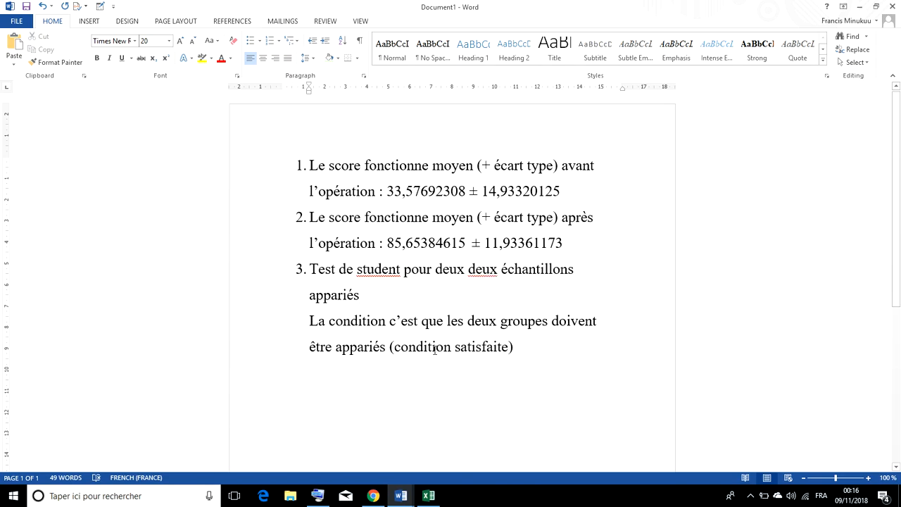
{"action": "scroll", "coordinate": [435, 350], "scroll_direction": "down", "scroll_amount": 2}
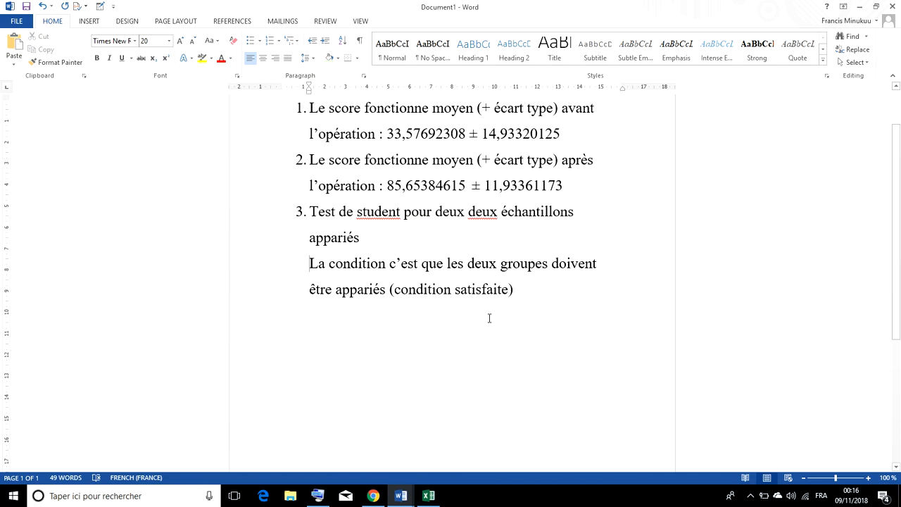
{"action": "left_click", "coordinate": [520, 290]}
{"action": "mouse_move", "coordinate": [400, 499]}
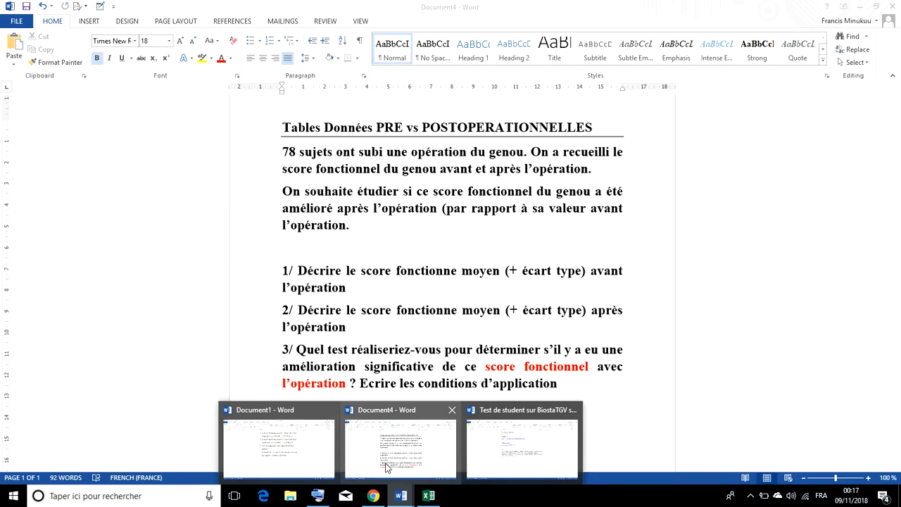
{"action": "left_click", "coordinate": [407, 454]}
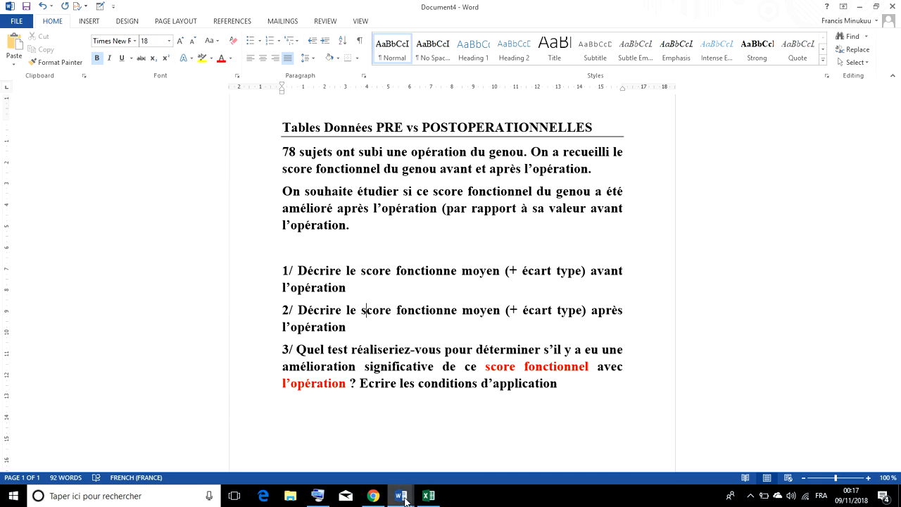
{"action": "left_click", "coordinate": [429, 497]}
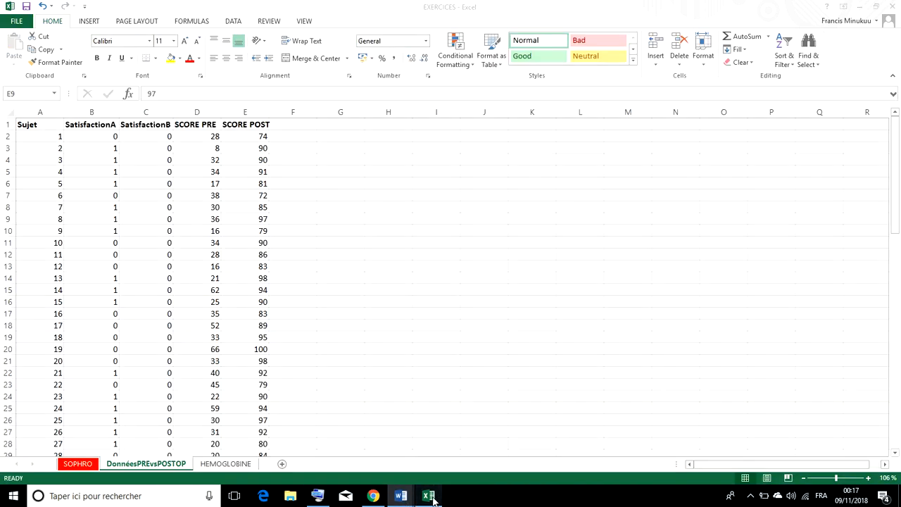
{"action": "left_click", "coordinate": [203, 112]}
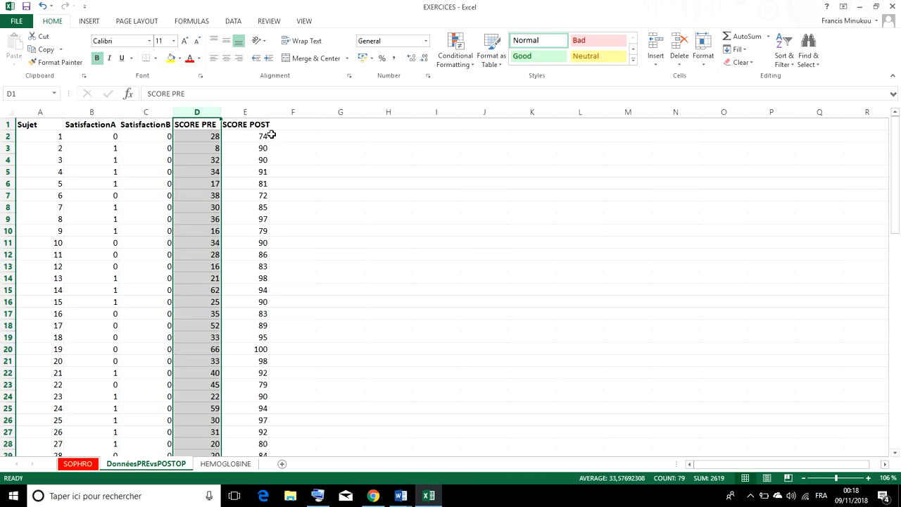
Step: Switch to Document1 in Word and add the lines "H0" and "H1" below the condition sentence, using the English (United States) keyboard layout
{"action": "mouse_move", "coordinate": [400, 496]}
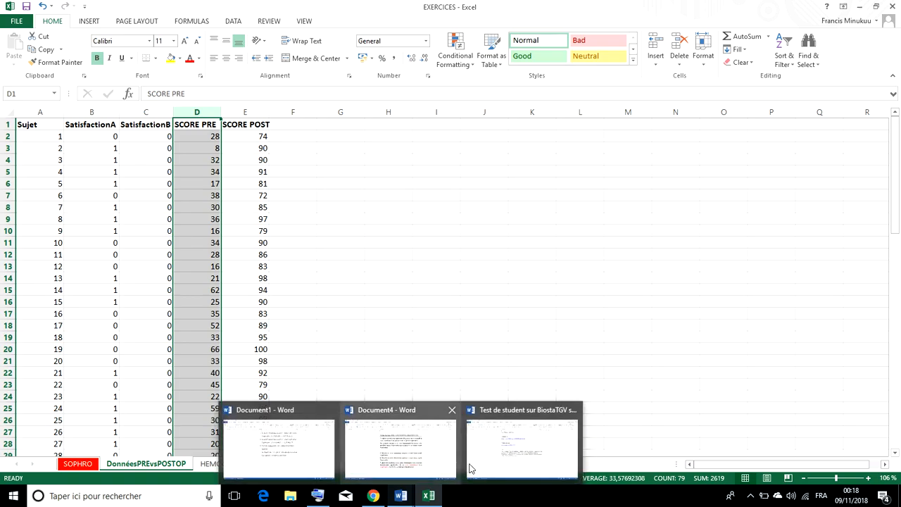
{"action": "left_click", "coordinate": [514, 460]}
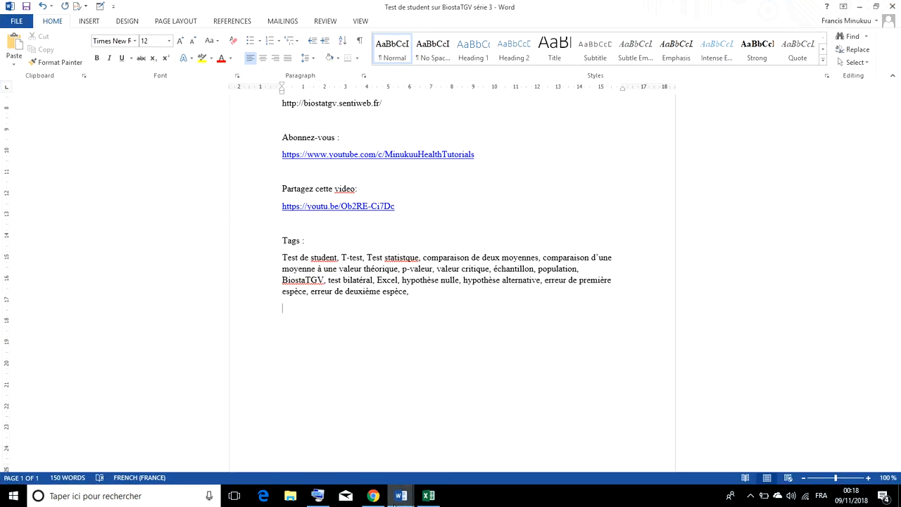
{"action": "mouse_move", "coordinate": [400, 495]}
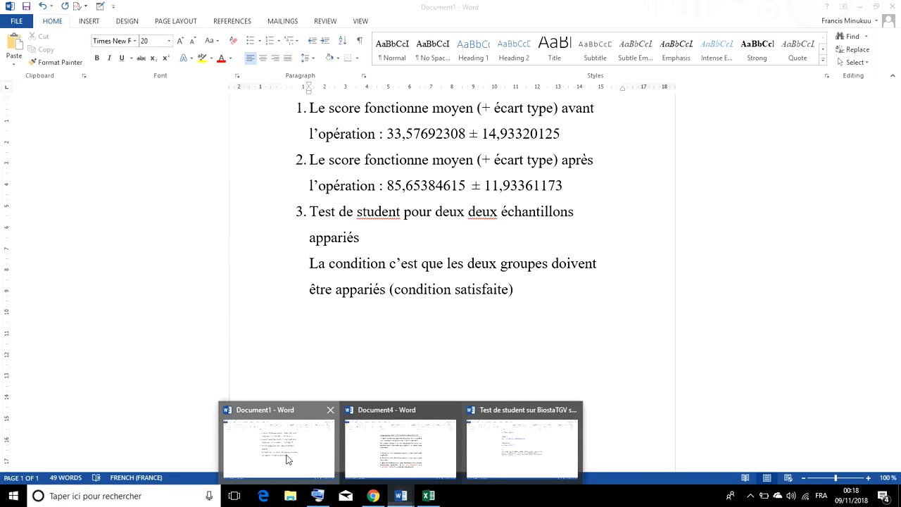
{"action": "left_click", "coordinate": [288, 459]}
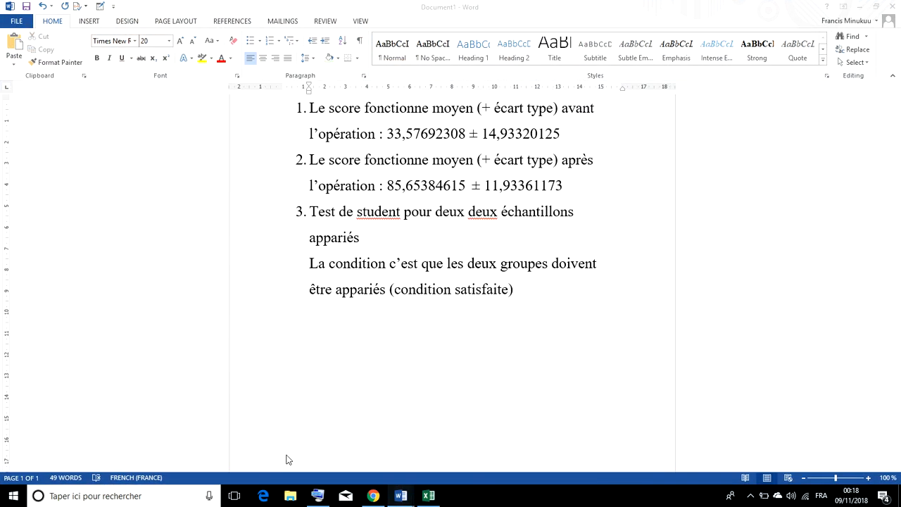
{"action": "key", "text": "Return"}
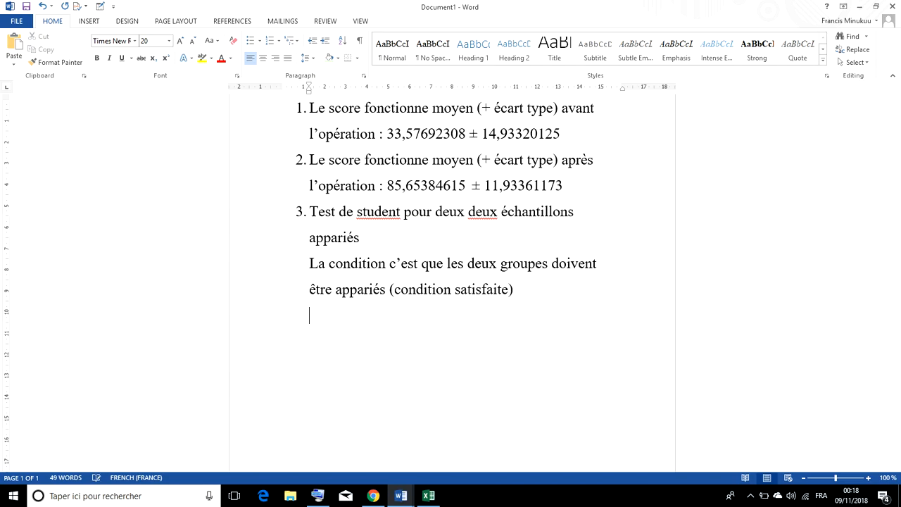
{"action": "type", "text": "H"}
{"action": "type", "text": "0"}
{"action": "key", "text": "BackSpace"}
{"action": "left_click", "coordinate": [821, 496]}
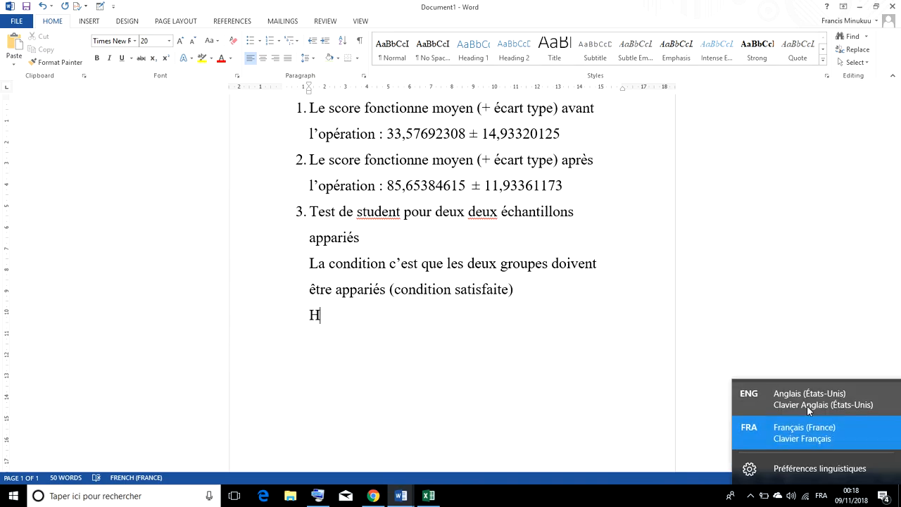
{"action": "left_click", "coordinate": [807, 401]}
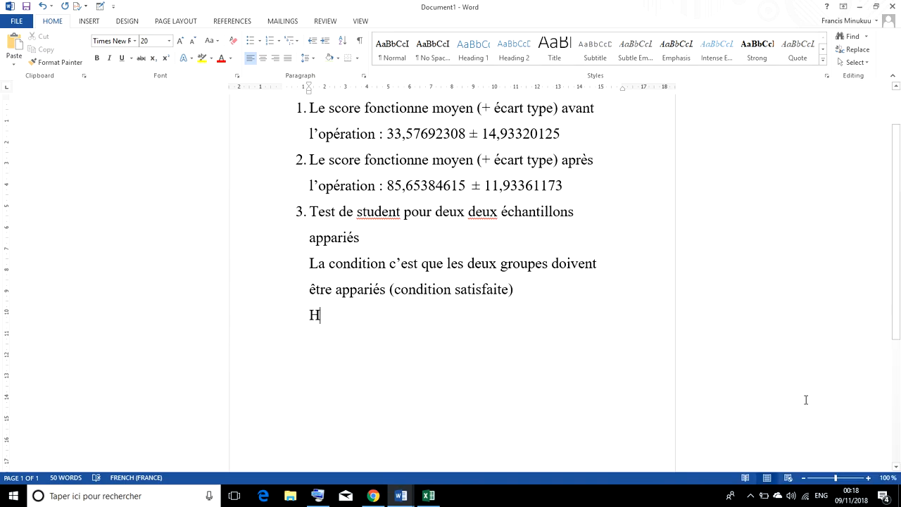
{"action": "type", "text": "0"}
{"action": "key", "text": "Return"}
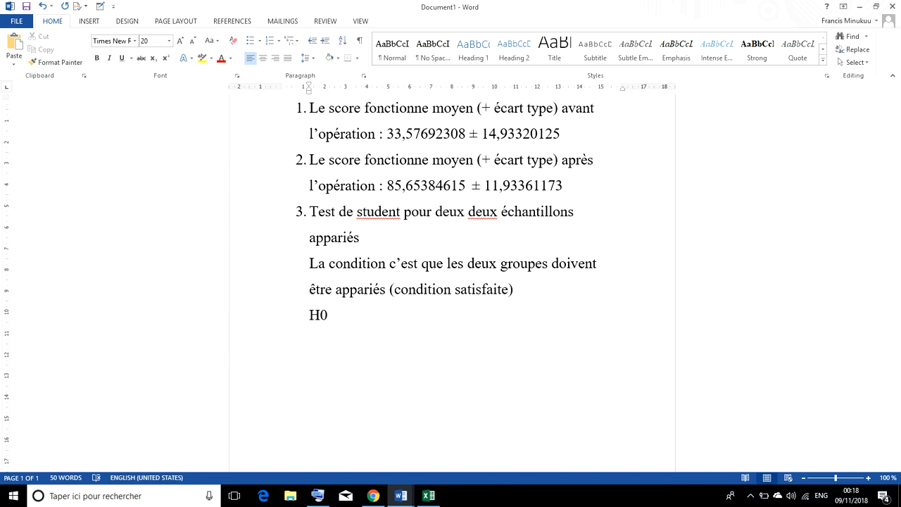
{"action": "type", "text": "H1"}
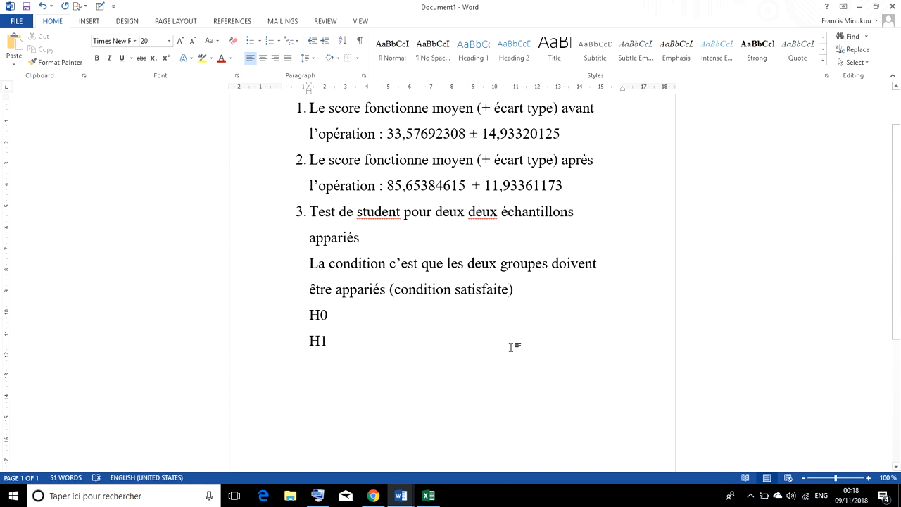
Step: Format the 0 in "H0" as a subscript and copy that formatting to the 1 in "H1"
{"action": "left_click_drag", "start_coordinate": [329, 316], "coordinate": [321, 317]}
{"action": "left_click", "coordinate": [154, 58]}
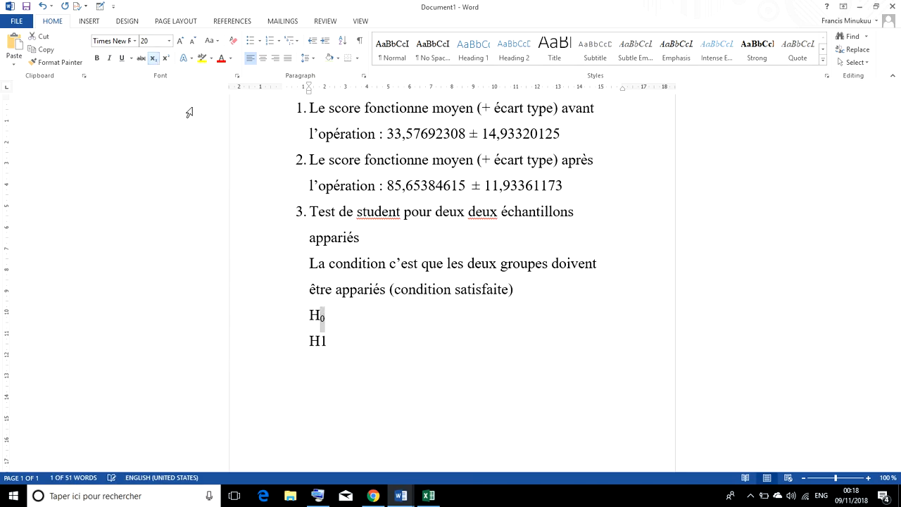
{"action": "left_click", "coordinate": [56, 62]}
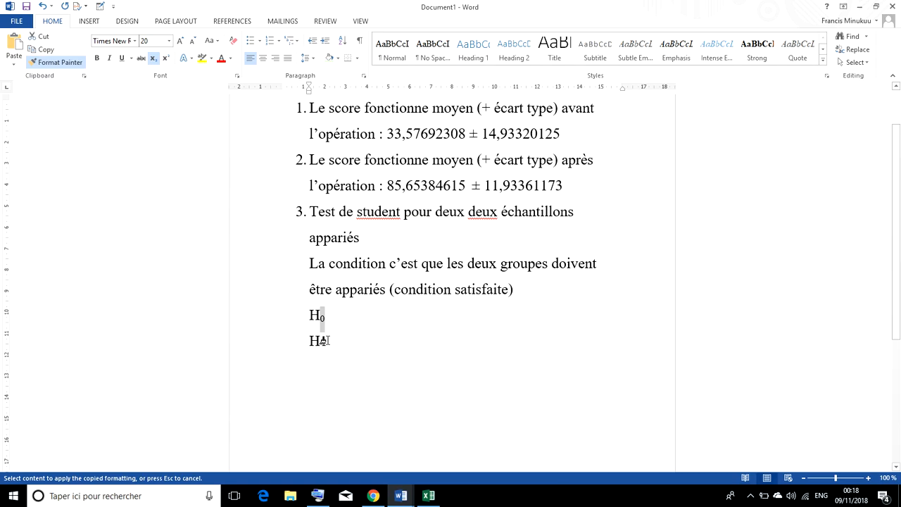
{"action": "left_click_drag", "start_coordinate": [327, 341], "coordinate": [324, 343]}
Step: Turn off subscript after H0 and add a colon in normal text
{"action": "left_click", "coordinate": [312, 323]}
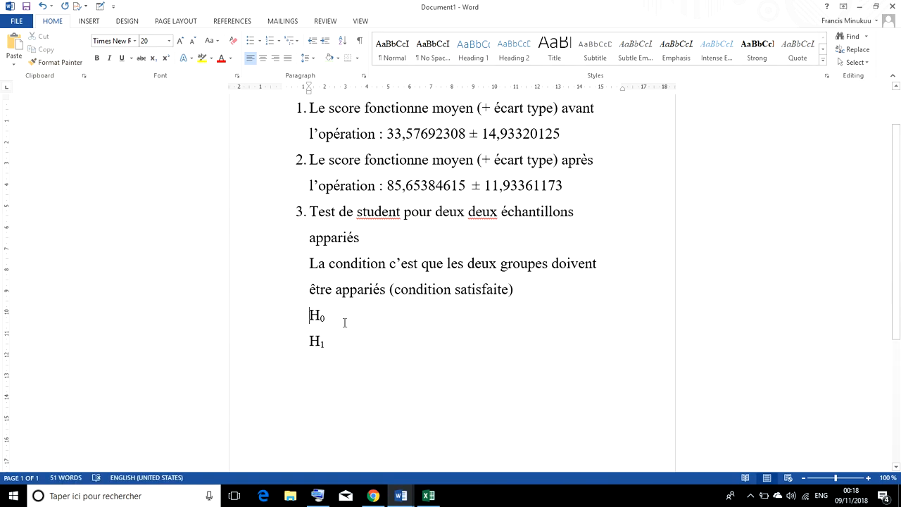
{"action": "left_click", "coordinate": [338, 321]}
{"action": "left_click", "coordinate": [155, 61]}
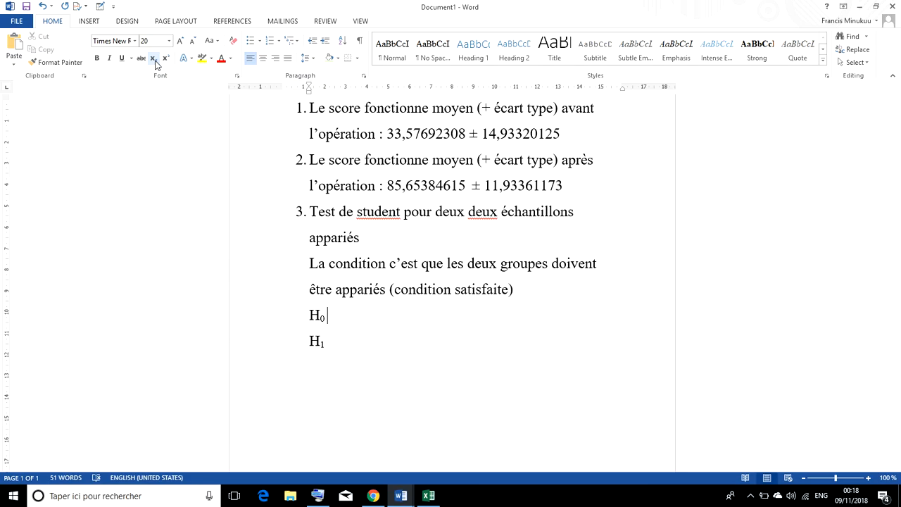
{"action": "type", "text": ": L"}
{"action": "key", "text": "BackSpace"}
{"action": "left_click", "coordinate": [866, 67]}
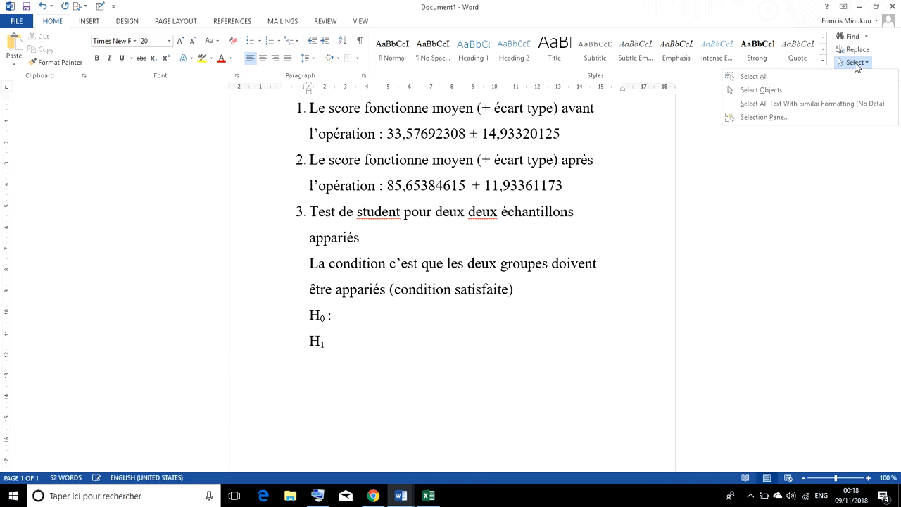
{"action": "left_click", "coordinate": [90, 26]}
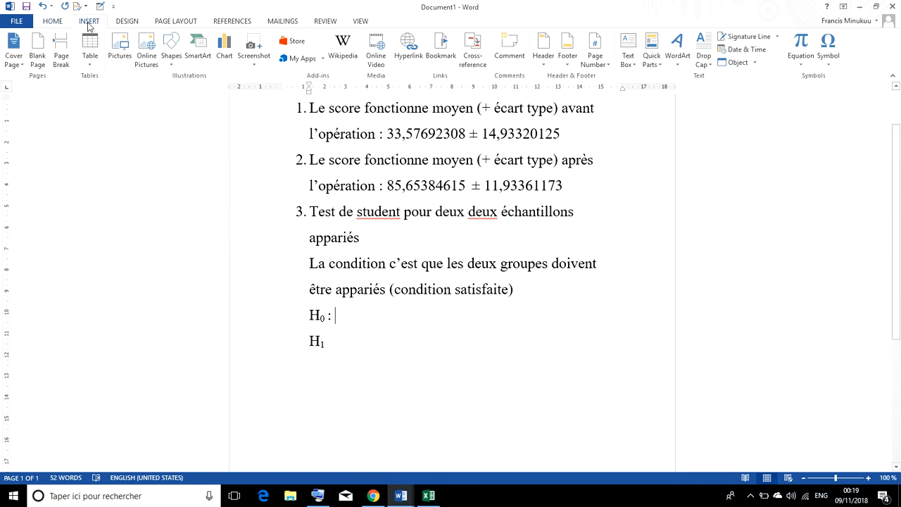
{"action": "left_click", "coordinate": [831, 64]}
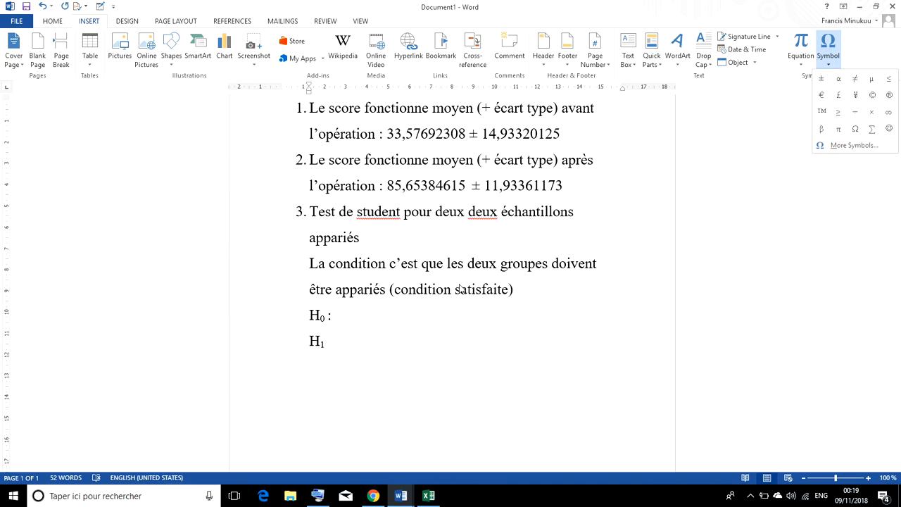
{"action": "left_click", "coordinate": [337, 316]}
Step: Complete the H0 line with "Moyenne d = 0", consulting the score columns in the EXERCICES workbook in Excel along the way
{"action": "type", "text": "Moyenne"}
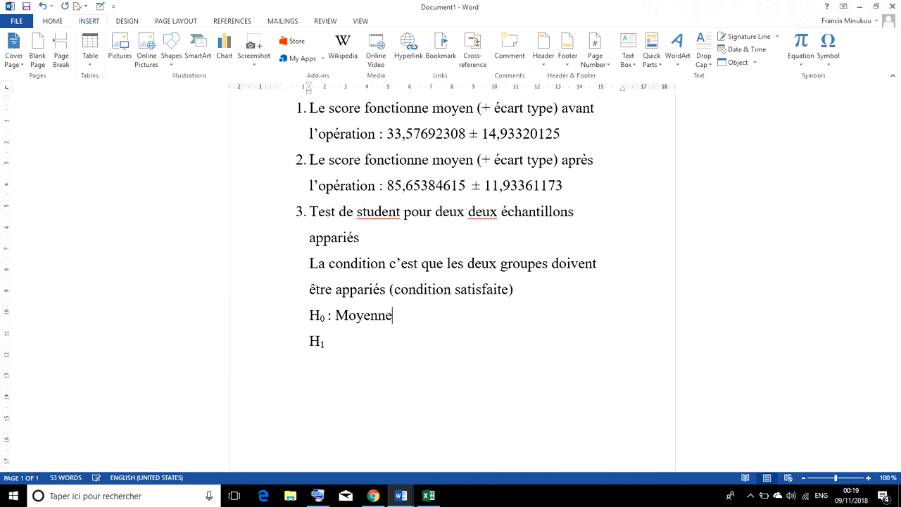
{"action": "type", "text": " d"}
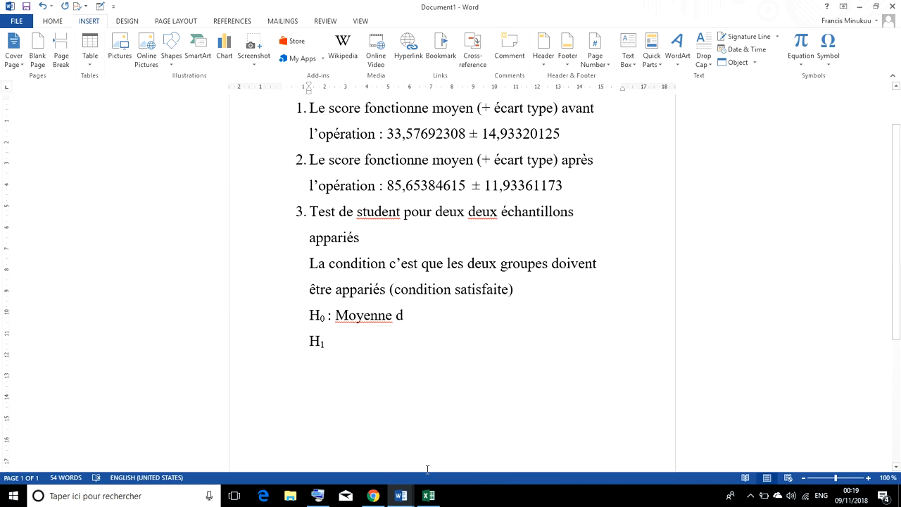
{"action": "left_click", "coordinate": [428, 495]}
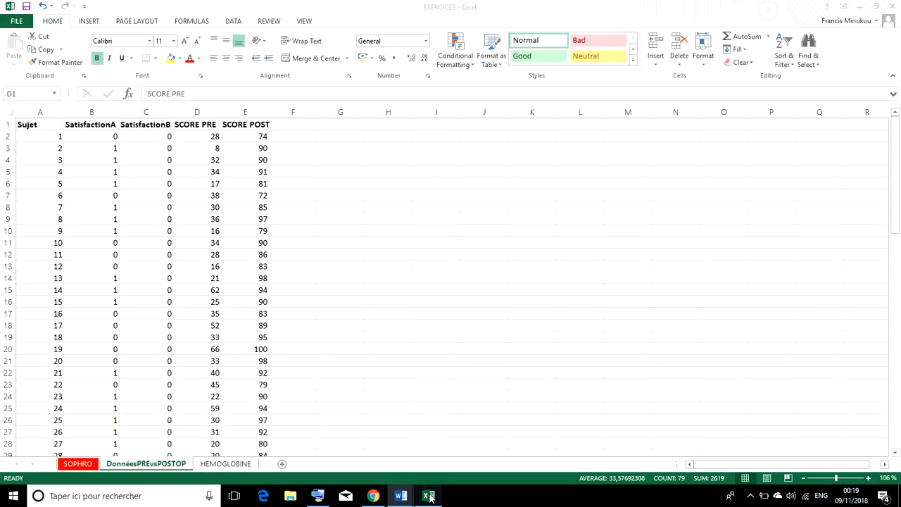
{"action": "left_click", "coordinate": [251, 210]}
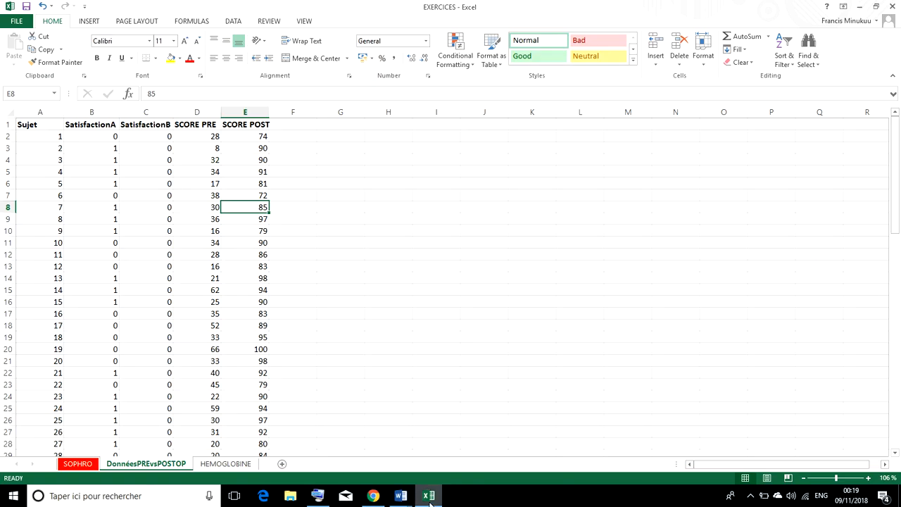
{"action": "mouse_move", "coordinate": [402, 496]}
{"action": "mouse_move", "coordinate": [480, 470]}
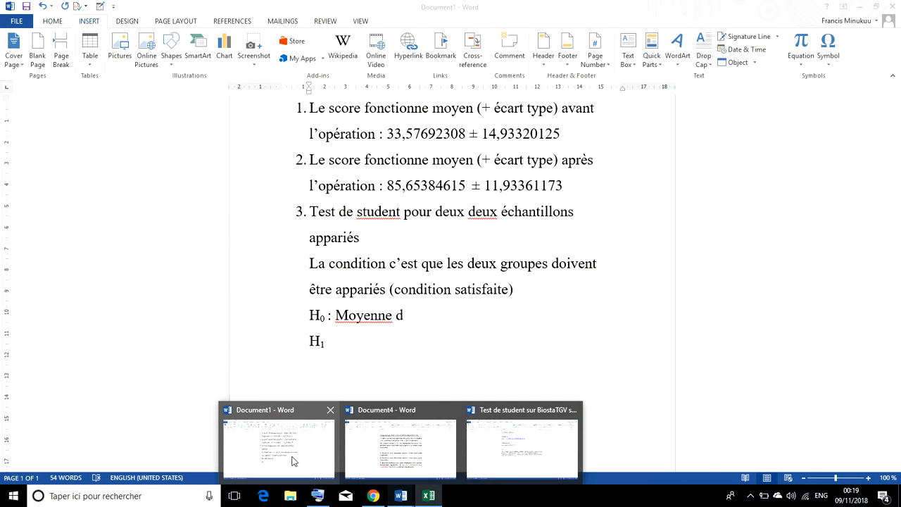
{"action": "left_click", "coordinate": [294, 461]}
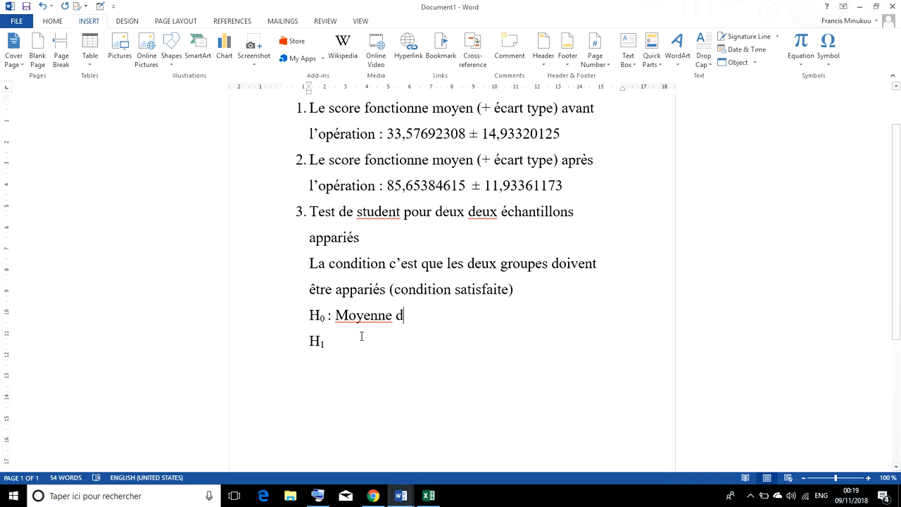
{"action": "type", "text": "="}
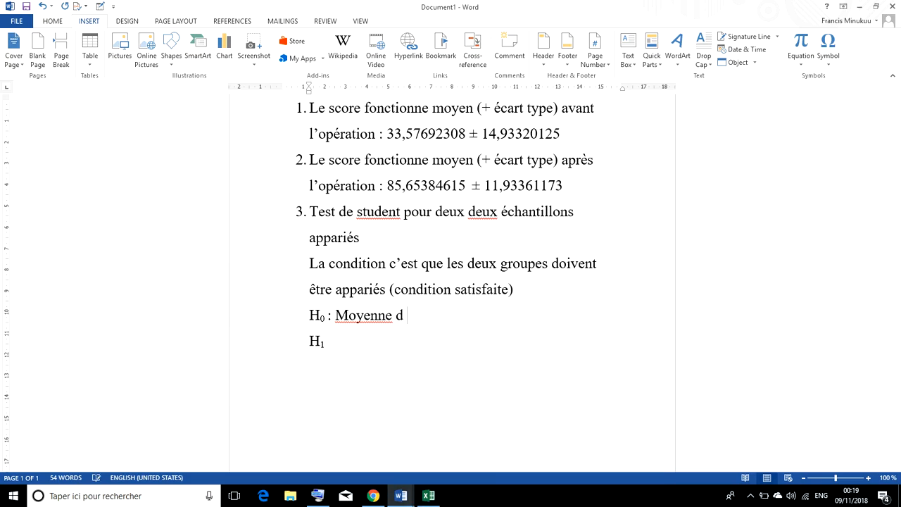
{"action": "type", "text": " 0"}
Step: Turn off subscript after H1 and add a colon in normal text
{"action": "left_click", "coordinate": [341, 343]}
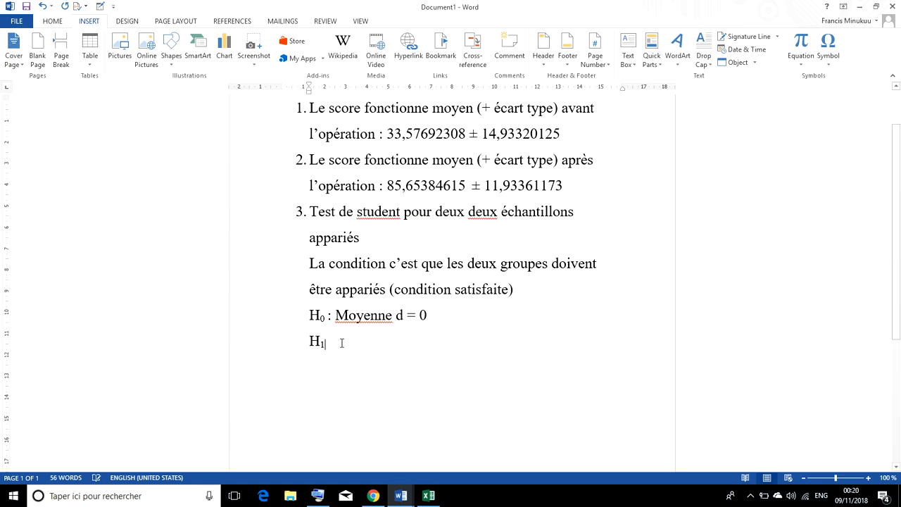
{"action": "left_click", "coordinate": [53, 22]}
{"action": "left_click", "coordinate": [153, 57]}
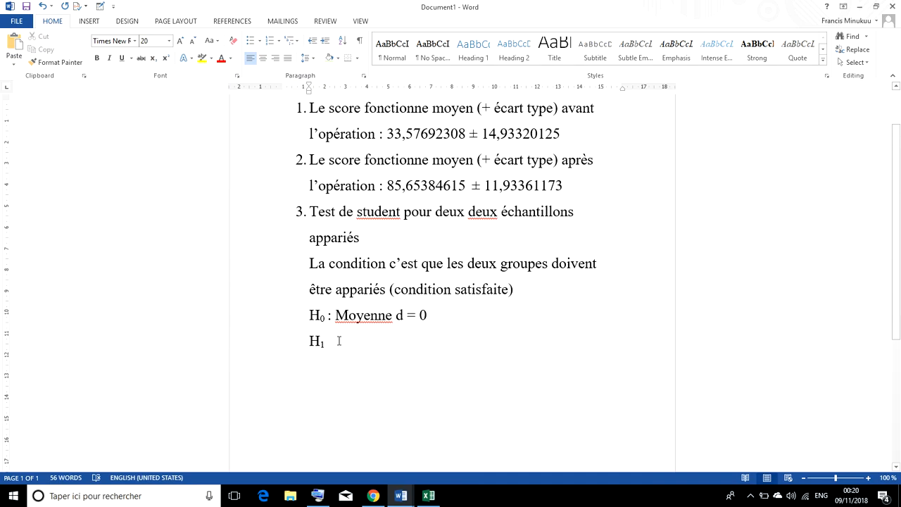
{"action": "type", "text": ":"}
Step: Copy "Moyenne d = 0" from the H0 line to the end of the H1 line
{"action": "left_click_drag", "start_coordinate": [432, 317], "coordinate": [334, 317]}
{"action": "right_click", "coordinate": [359, 318]}
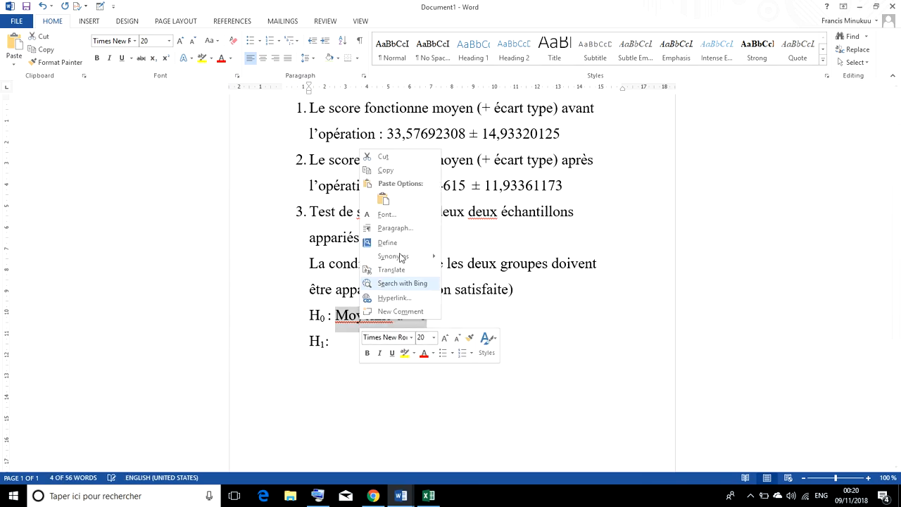
{"action": "left_click", "coordinate": [396, 170]}
{"action": "left_click", "coordinate": [346, 344]}
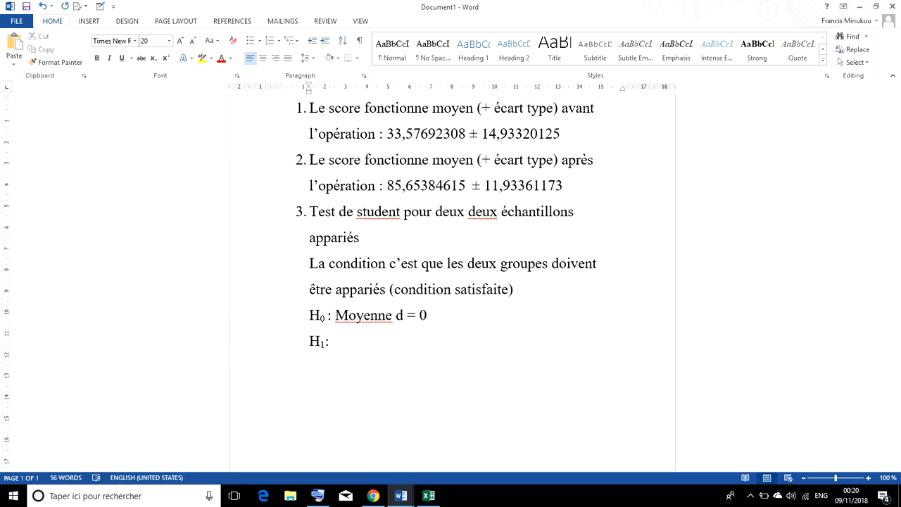
{"action": "key", "text": "ctrl+v"}
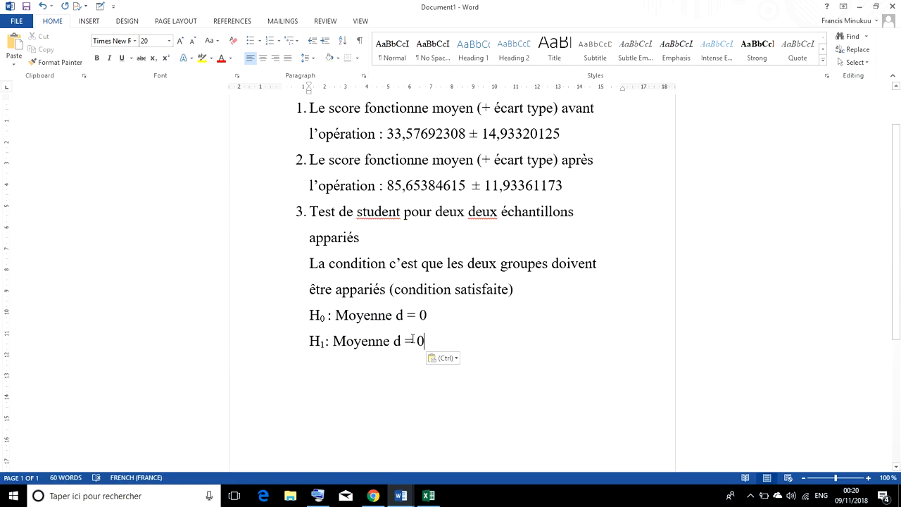
Step: Replace the equals sign in the H1 hypothesis with the ≠ symbol
{"action": "double_click", "coordinate": [409, 340]}
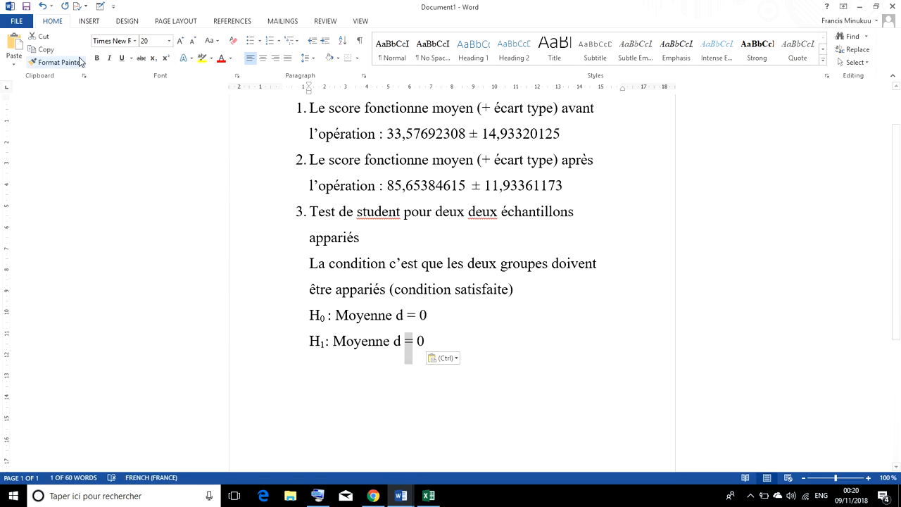
{"action": "left_click", "coordinate": [96, 27]}
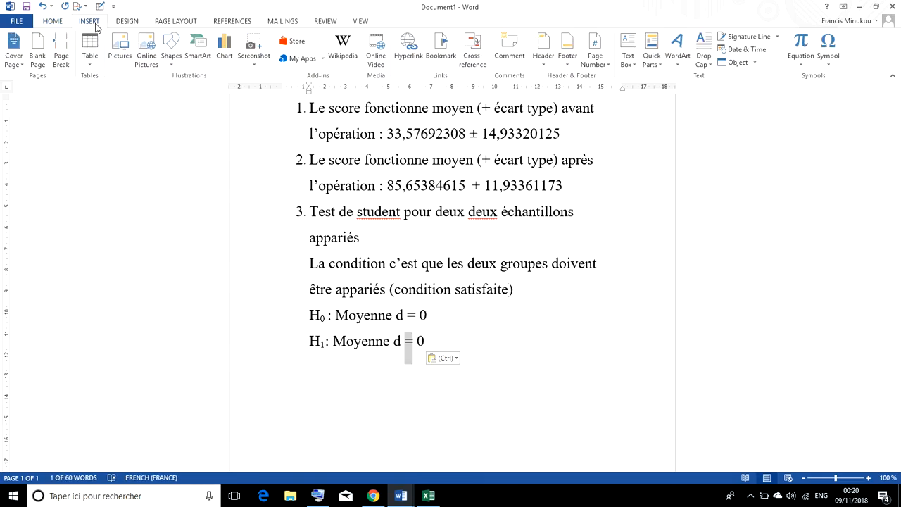
{"action": "left_click", "coordinate": [829, 62]}
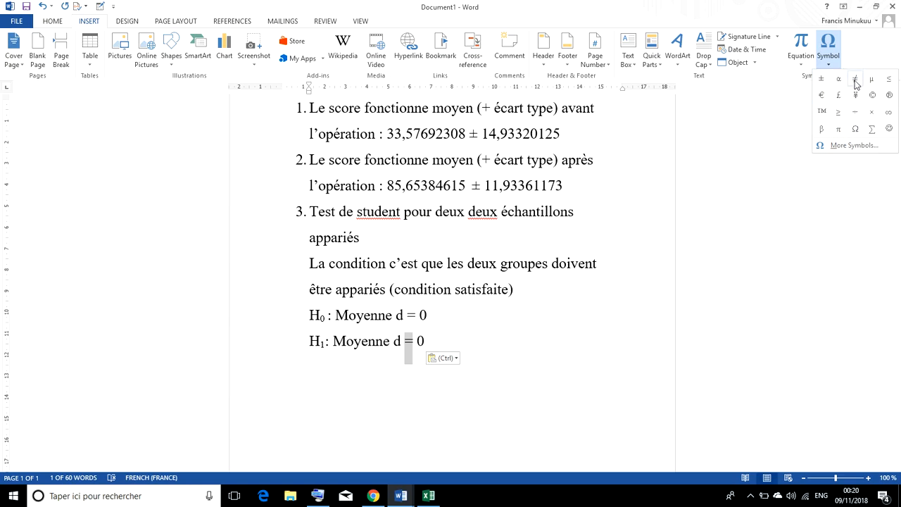
{"action": "left_click", "coordinate": [856, 83]}
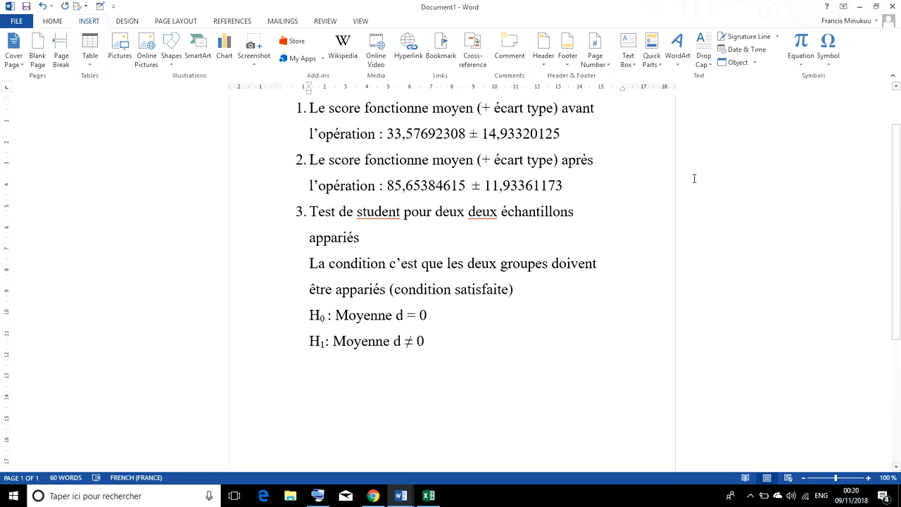
Step: Extend the H0 line after "Moyenne d = 0" with a comma and the significance level "α=0,05", inserting alpha as a symbol
{"action": "left_click", "coordinate": [829, 62]}
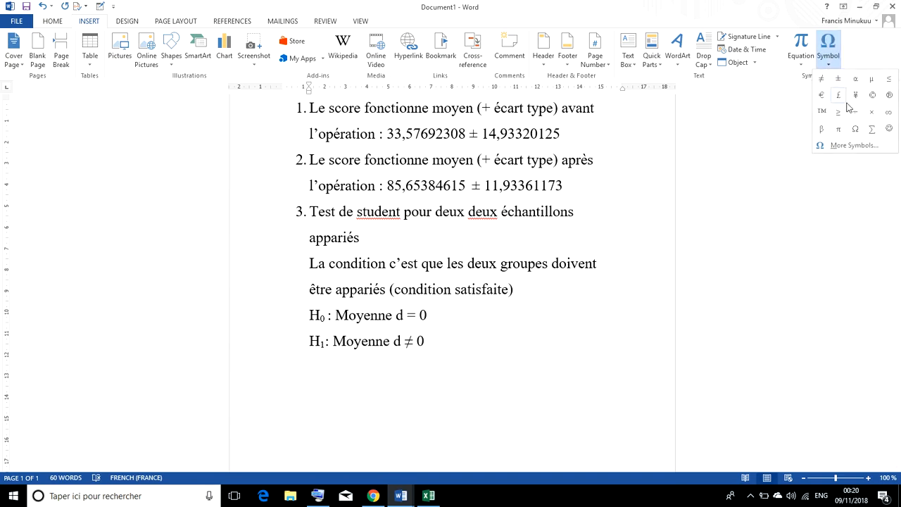
{"action": "left_click", "coordinate": [856, 82]}
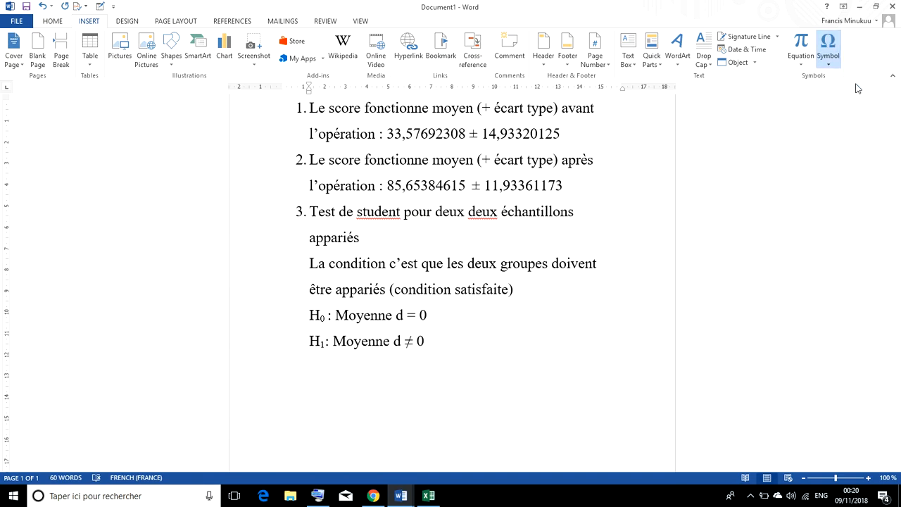
{"action": "type", "text": "="}
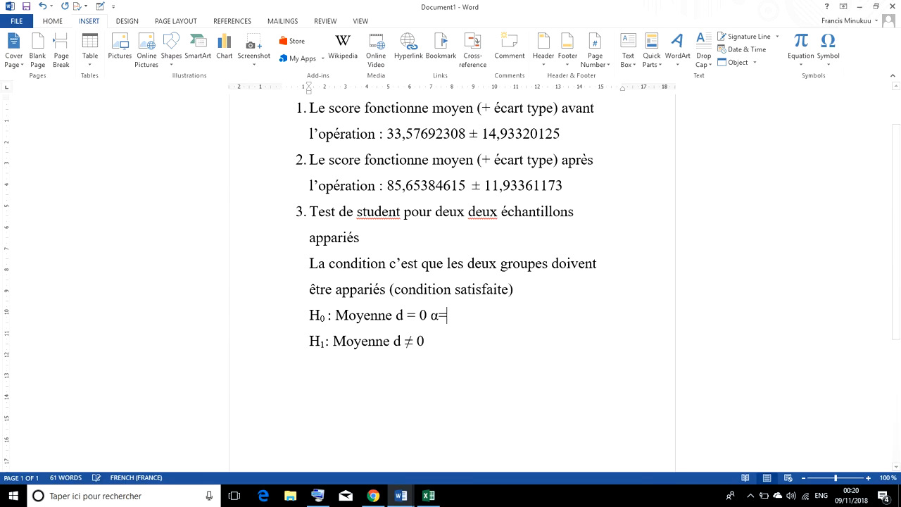
{"action": "type", "text": "0"}
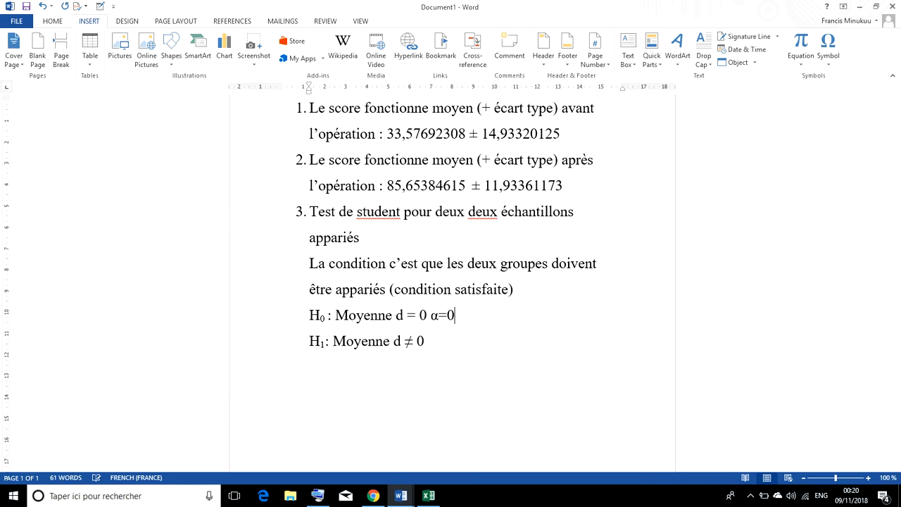
{"action": "type", "text": ",05"}
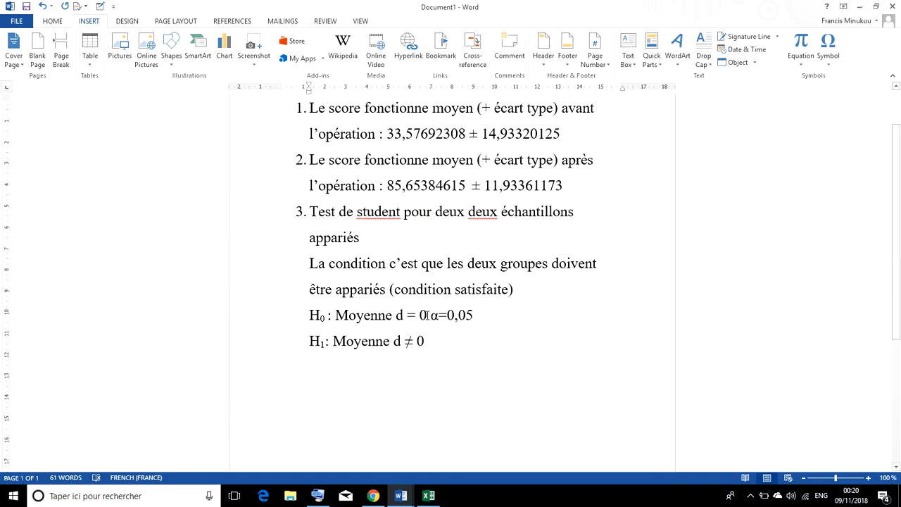
{"action": "type", "text": ", "}
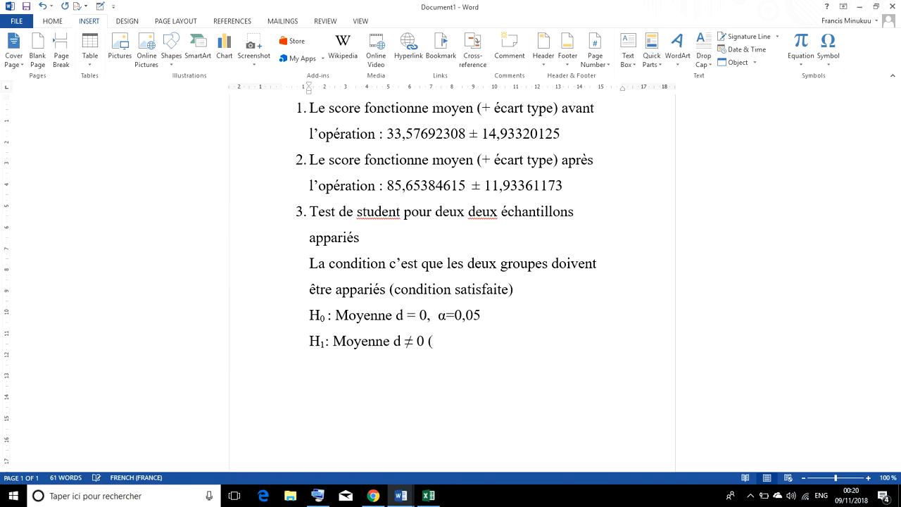
Step: Add "(Test bilatéral)" at the end of the H1 line, correcting the accent with the spelling suggestion
{"action": "type", "text": " (Test bilateral"}
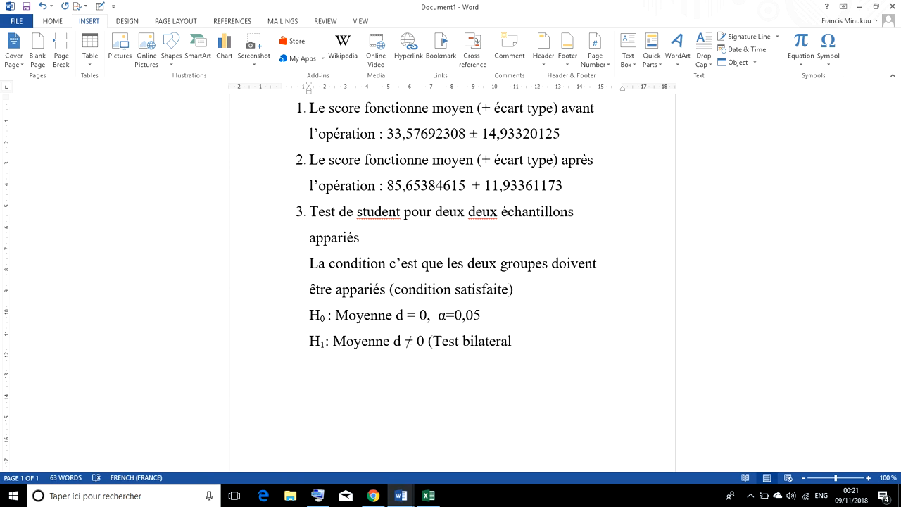
{"action": "type", "text": ")"}
{"action": "right_click", "coordinate": [511, 338]}
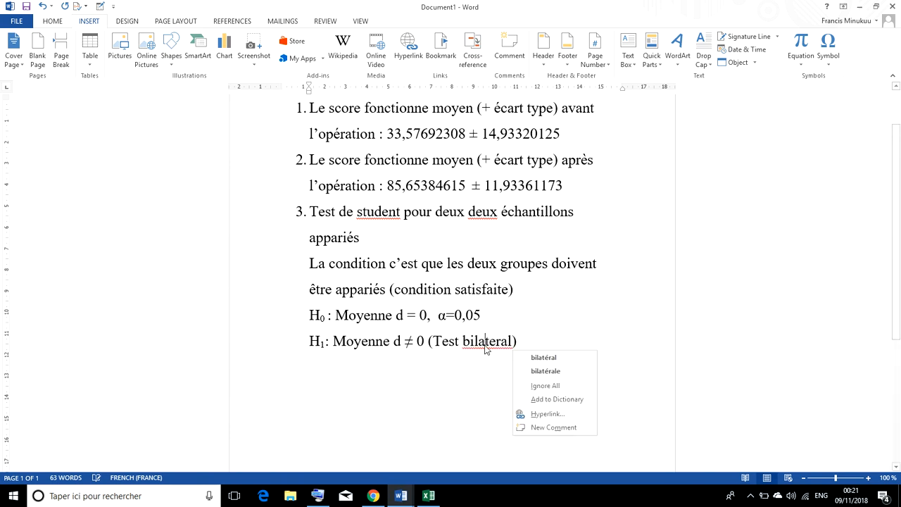
{"action": "left_click", "coordinate": [573, 358]}
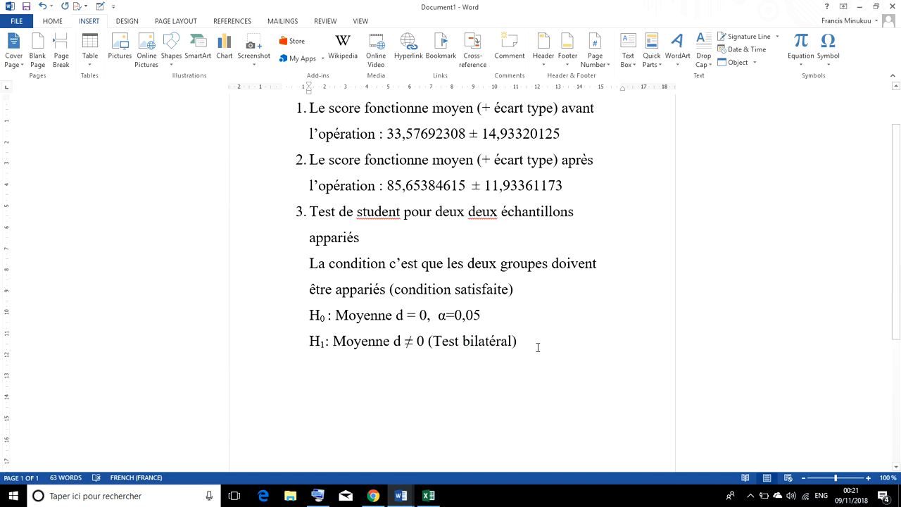
Step: Add a new line below H1 reading "Calcul de la statistique T0", with the 0 as subscript
{"action": "key", "text": "Return"}
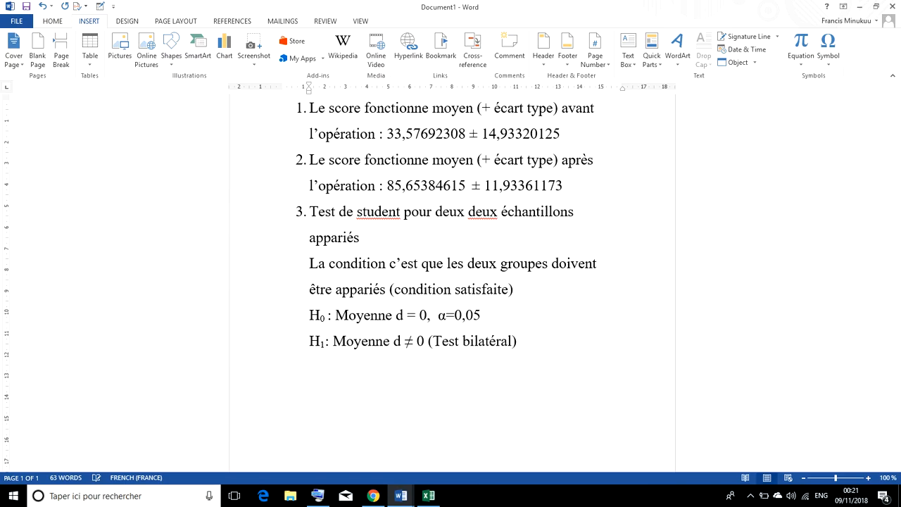
{"action": "type", "text": "Calcul de"}
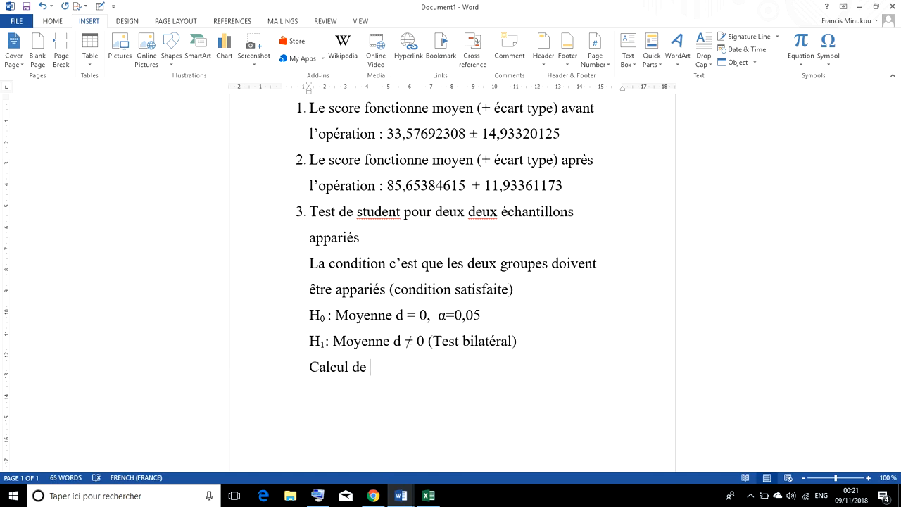
{"action": "type", "text": " la statistique T"}
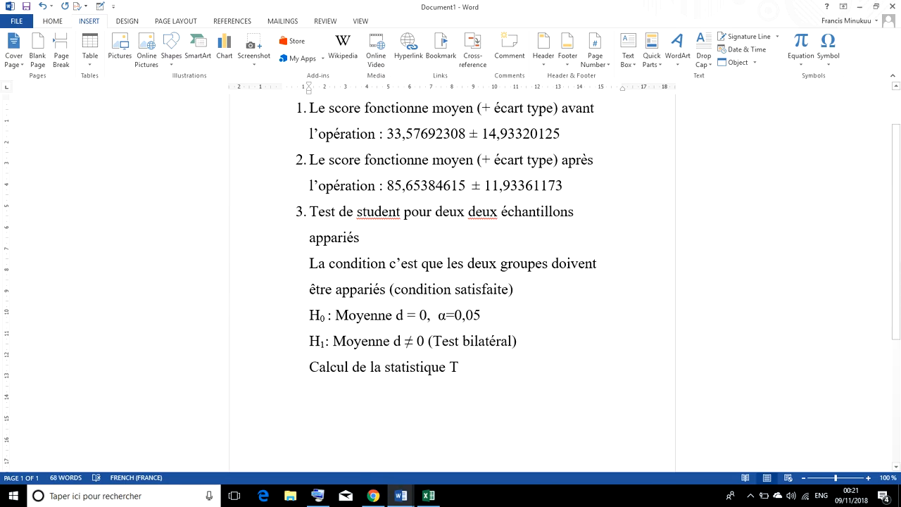
{"action": "type", "text": "0"}
{"action": "left_click_drag", "start_coordinate": [462, 370], "coordinate": [467, 370]}
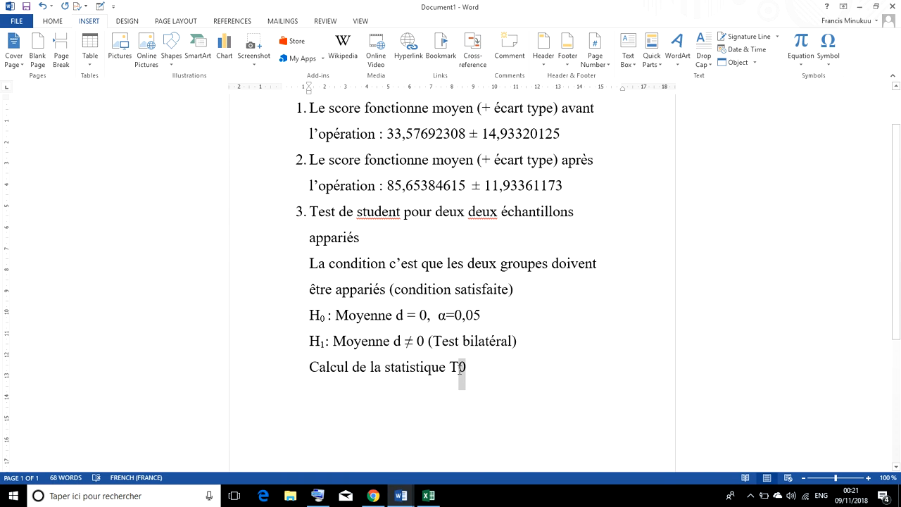
{"action": "left_click", "coordinate": [53, 21]}
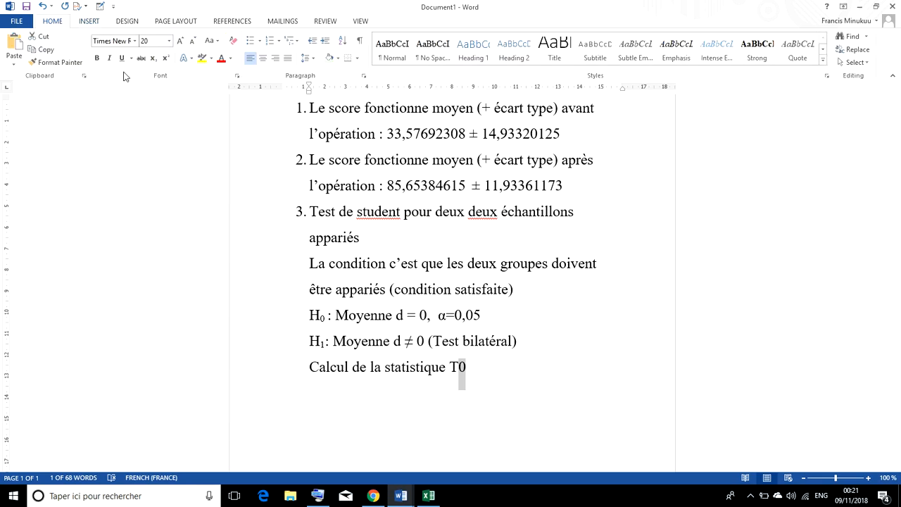
{"action": "left_click", "coordinate": [152, 58]}
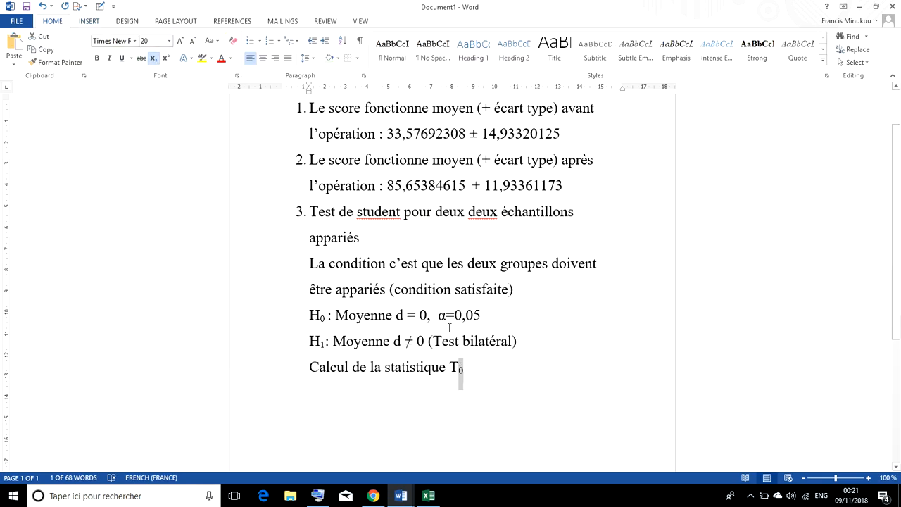
Step: Continue the T0 line in normal text with "et determination de la p-valeur"
{"action": "left_click", "coordinate": [469, 366]}
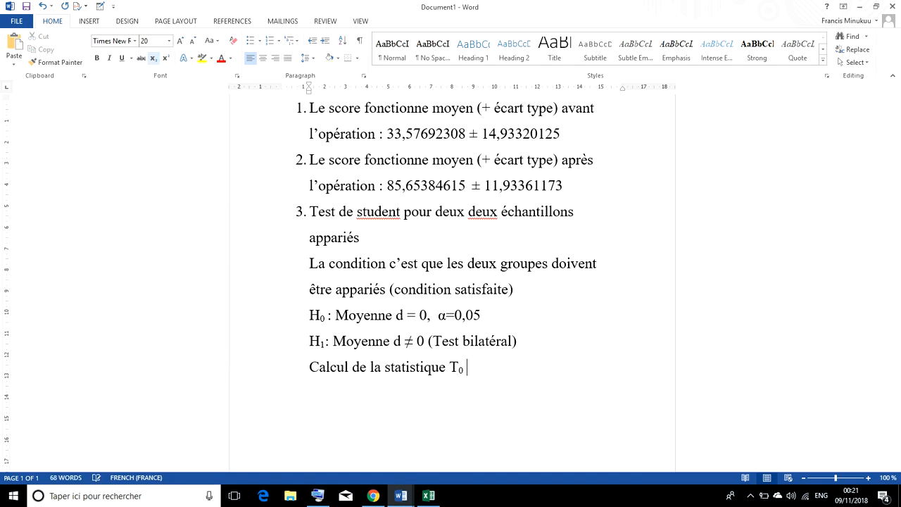
{"action": "type", "text": "E"}
{"action": "key", "text": "BackSpace"}
{"action": "type", "text": "et l"}
{"action": "key", "text": "BackSpace"}
{"action": "type", "text": "determin"}
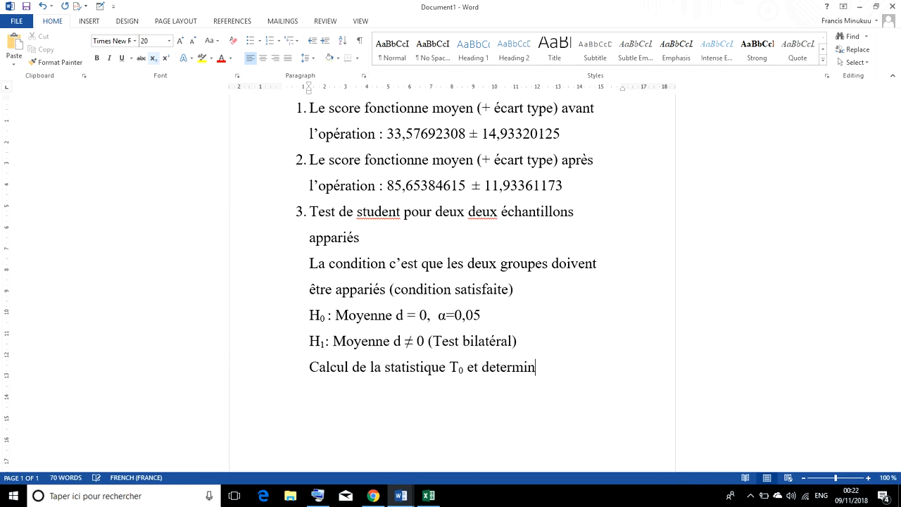
{"action": "type", "text": "ation de la p"}
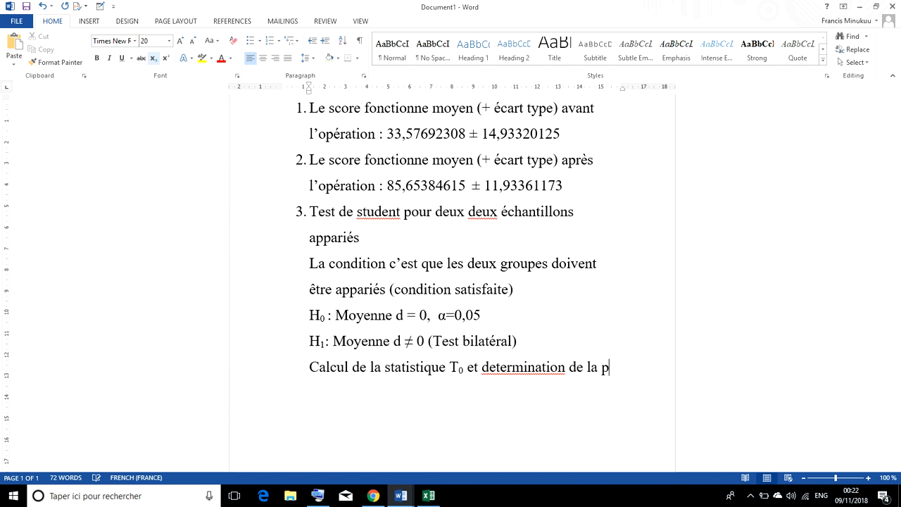
{"action": "type", "text": "-valeur"}
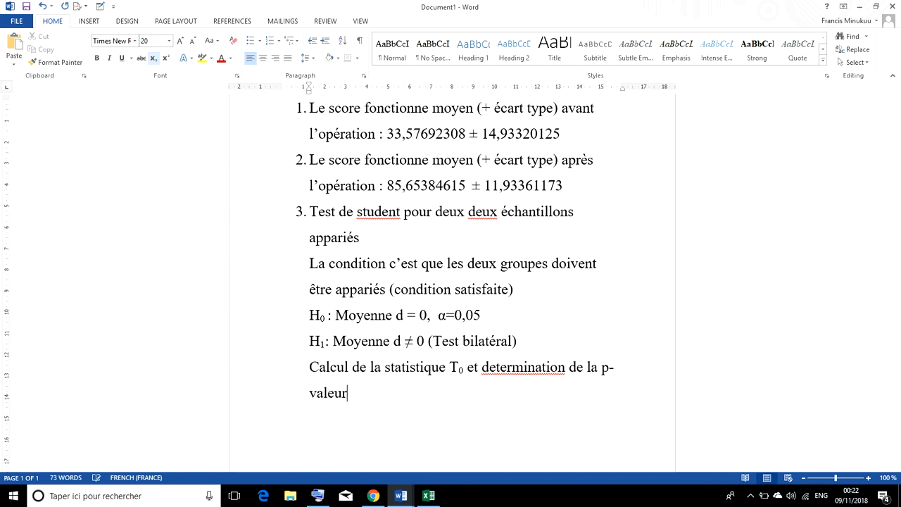